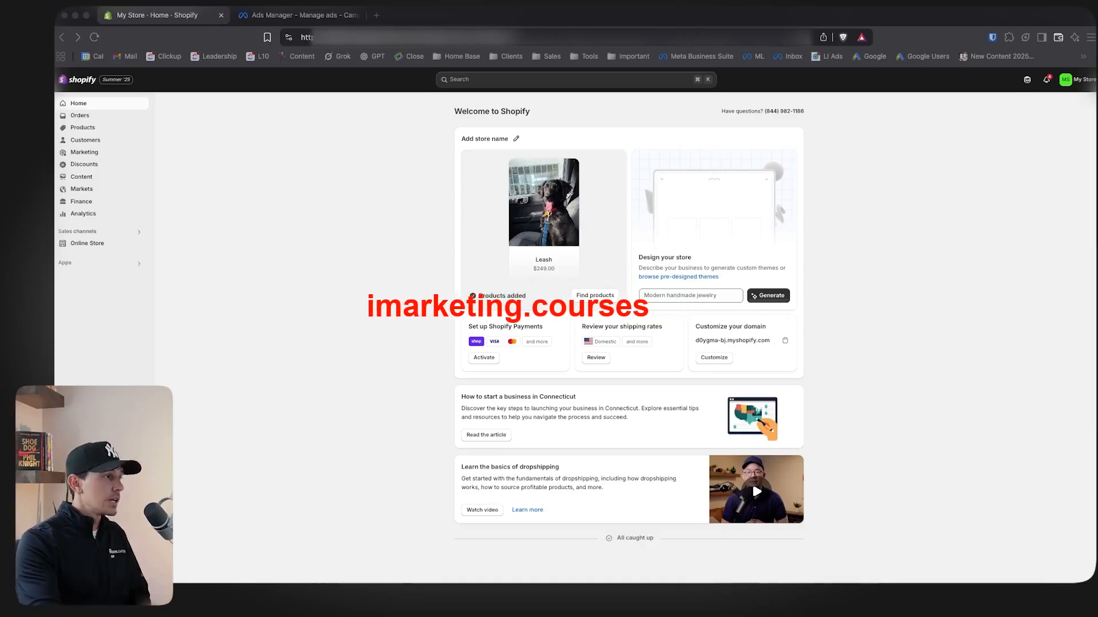
# - Switch to Meta Ads Manager and check the ad account's opportunity score
pyautogui.click(297, 15)
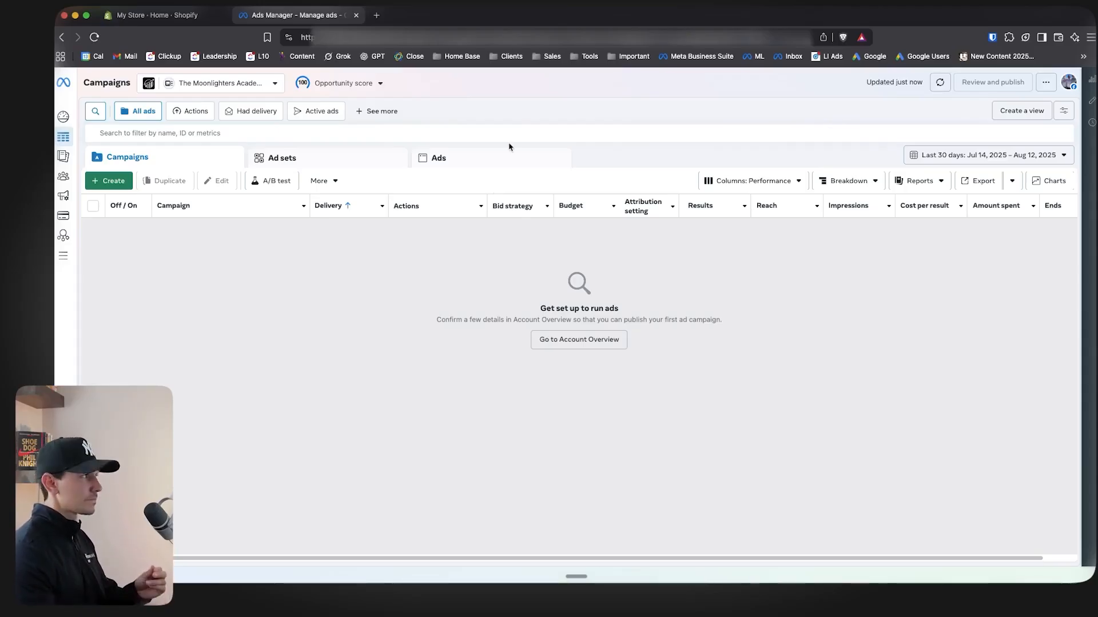
pyautogui.click(343, 83)
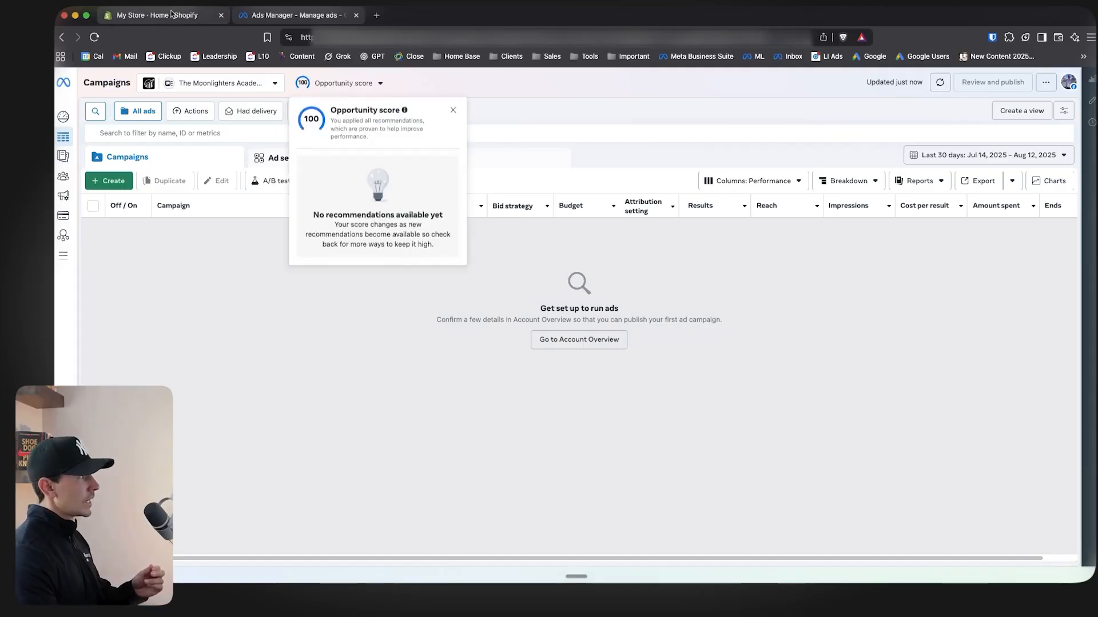
pyautogui.click(266, 324)
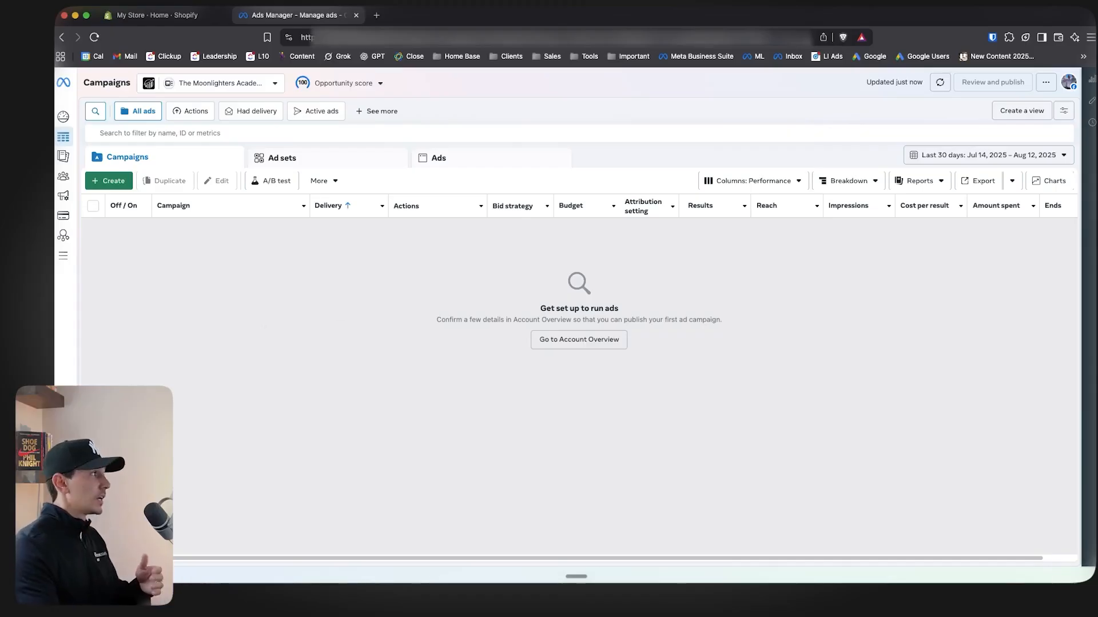
# - Switch to the Shopify admin and open the Facebook & Instagram app listing from the recommended sales channels
pyautogui.click(147, 24)
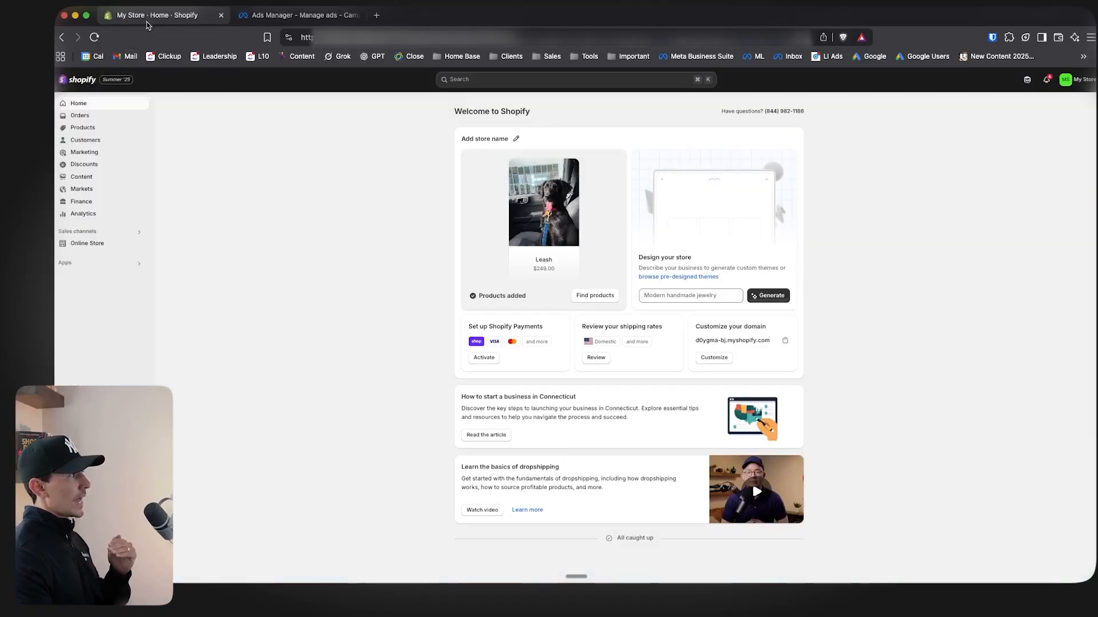
pyautogui.click(133, 233)
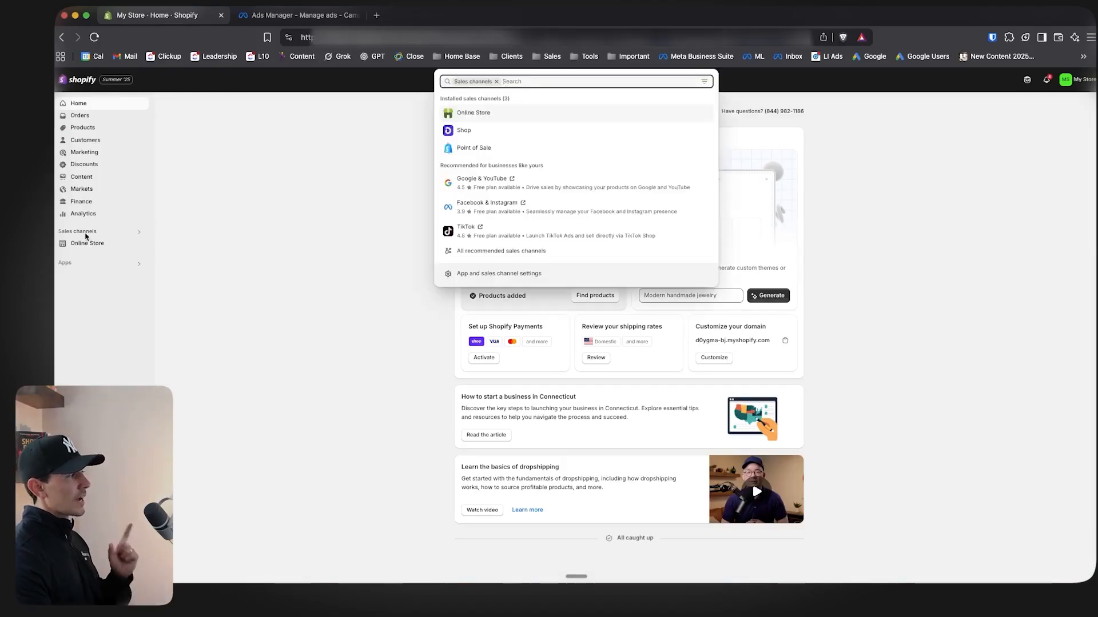
pyautogui.click(515, 212)
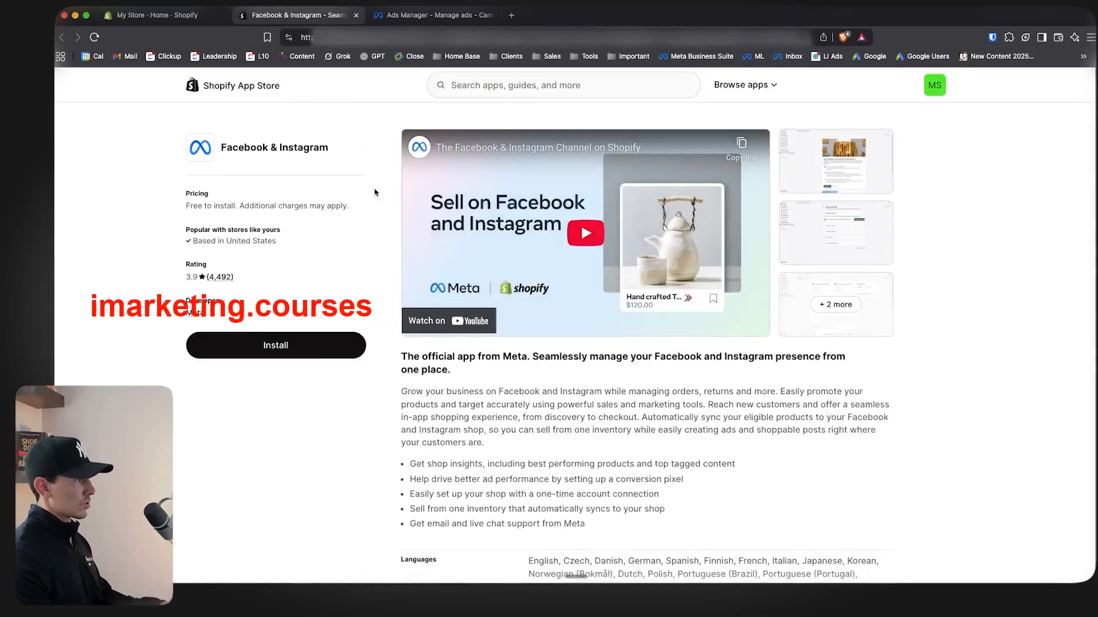
pyautogui.click(924, 86)
pyautogui.click(928, 91)
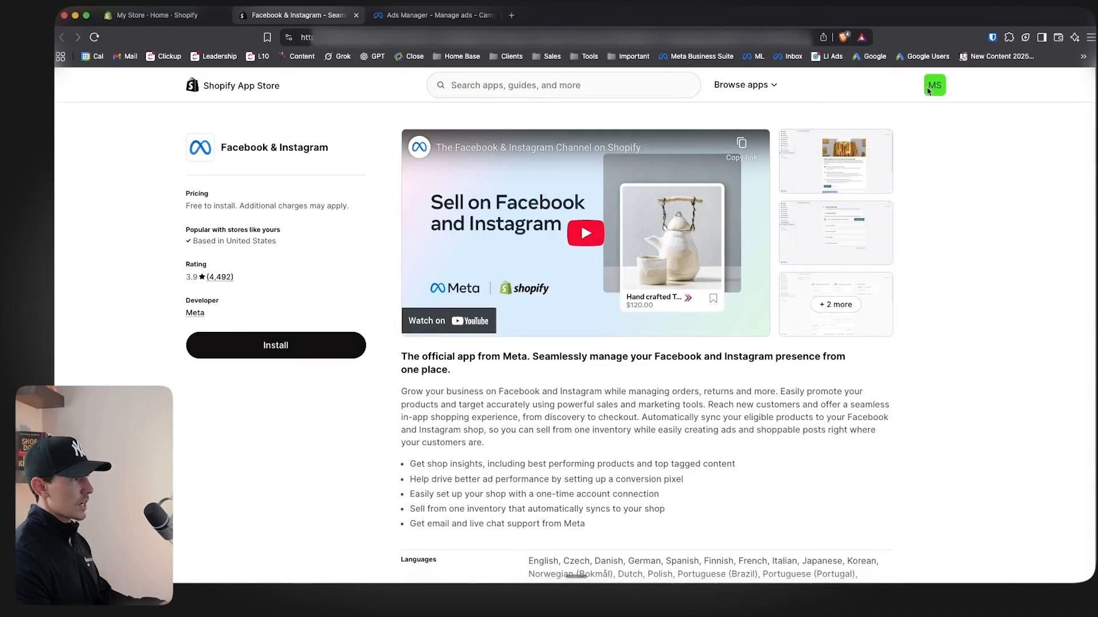
# - Install the Facebook & Instagram app on the store and connect the business owner's Facebook account to it
pyautogui.click(234, 350)
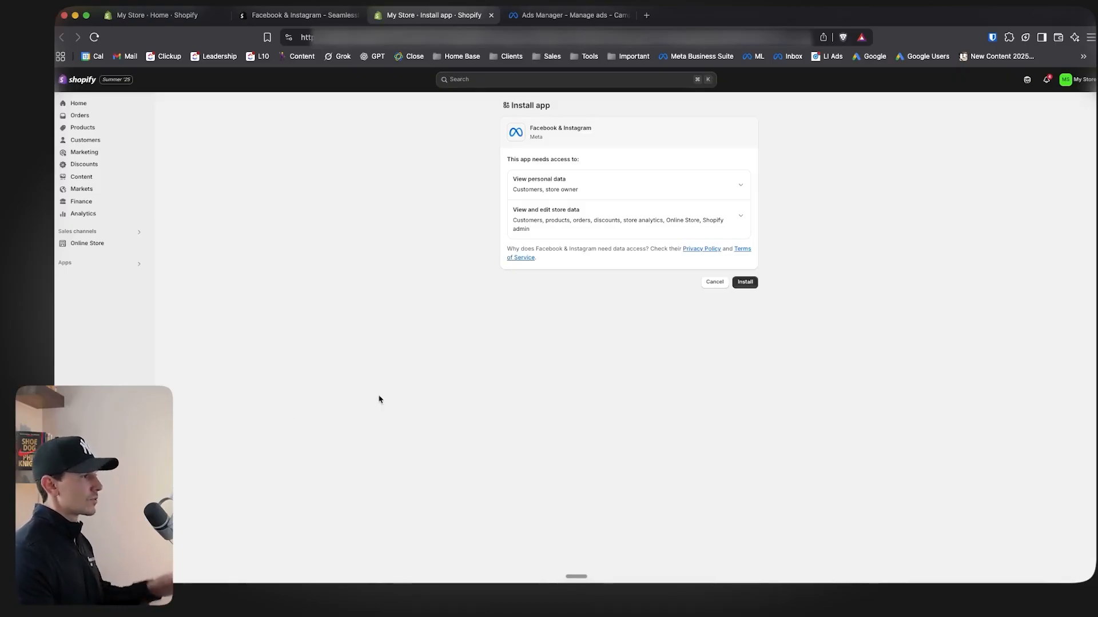
pyautogui.click(745, 281)
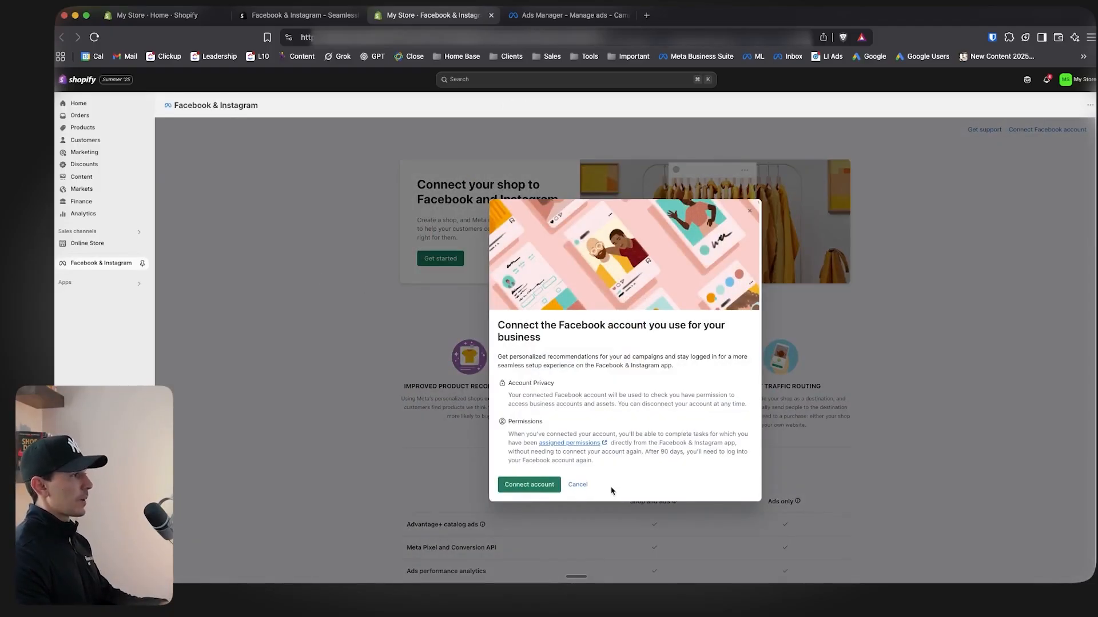
pyautogui.click(522, 481)
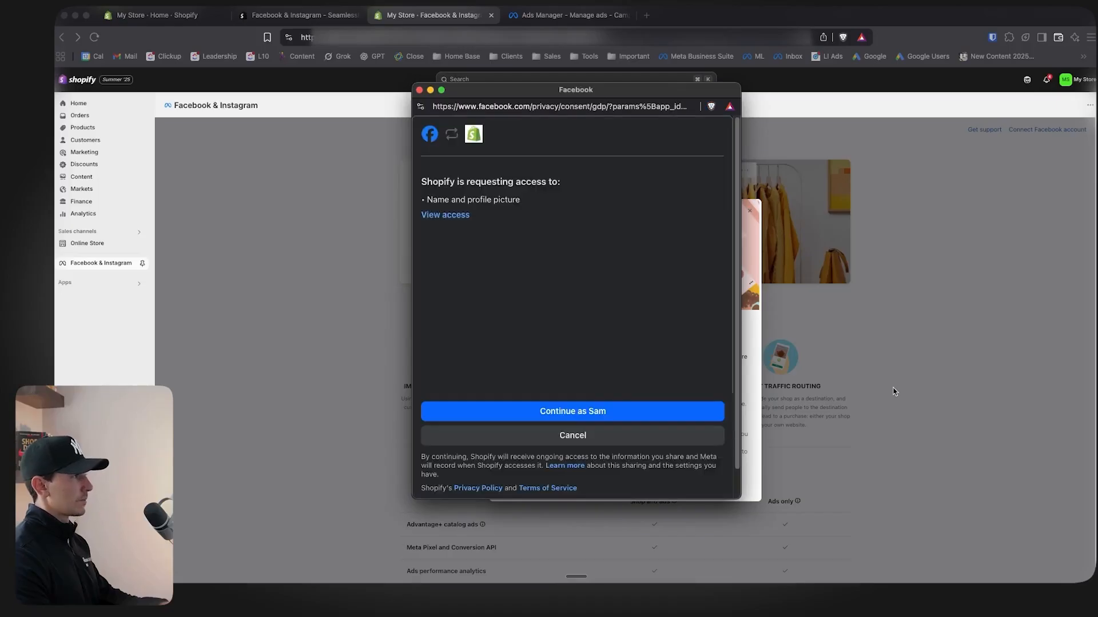
pyautogui.click(667, 412)
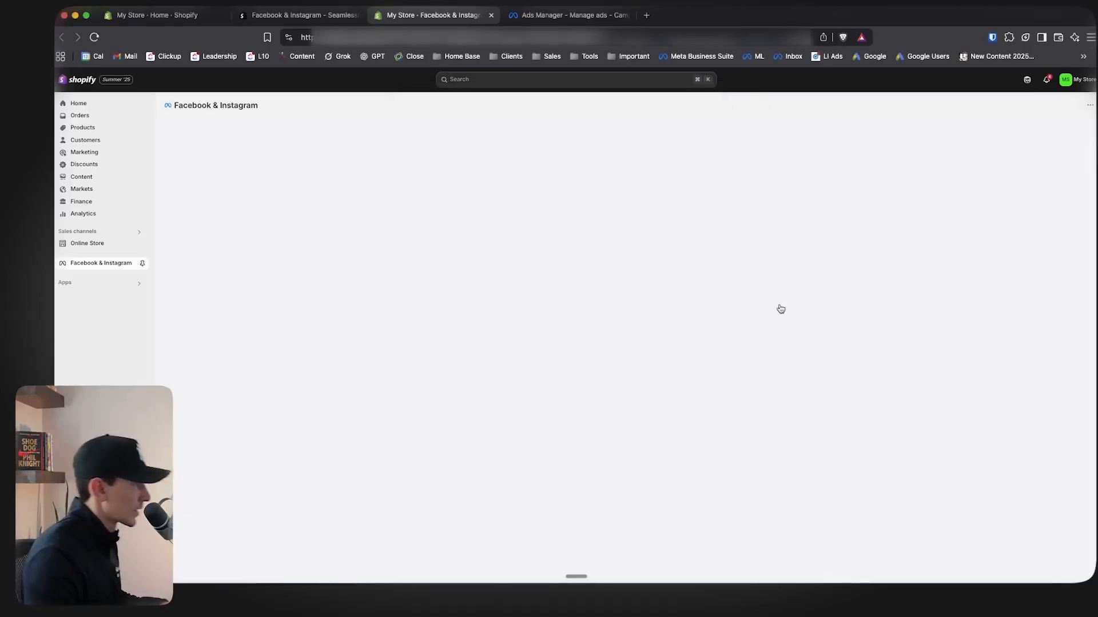
pyautogui.click(441, 258)
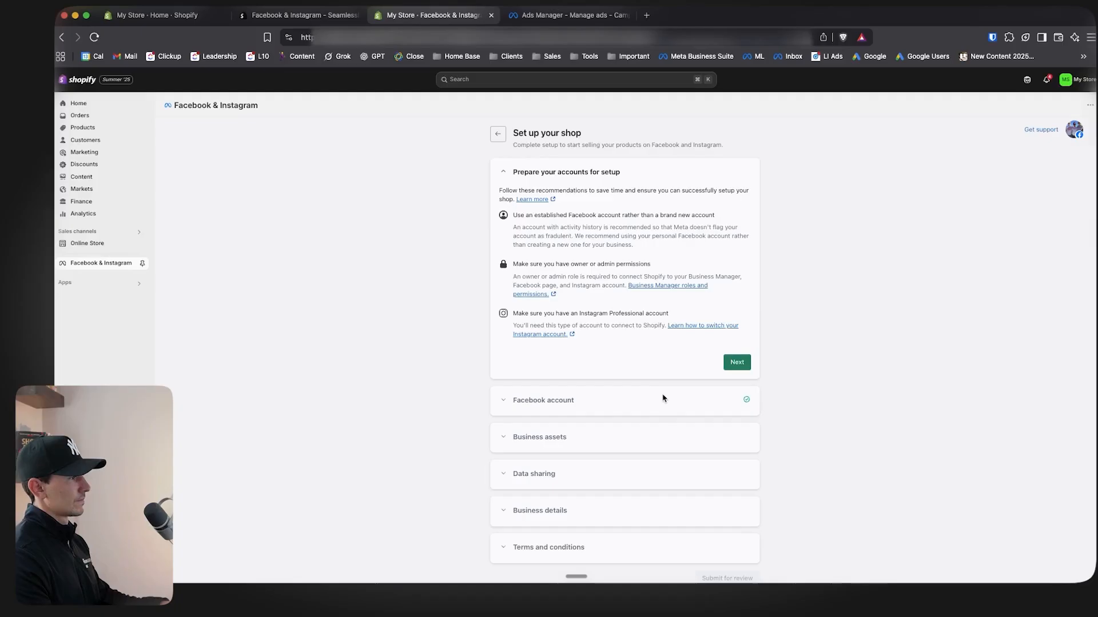
pyautogui.scroll(-1, 772, 357)
pyautogui.click(735, 324)
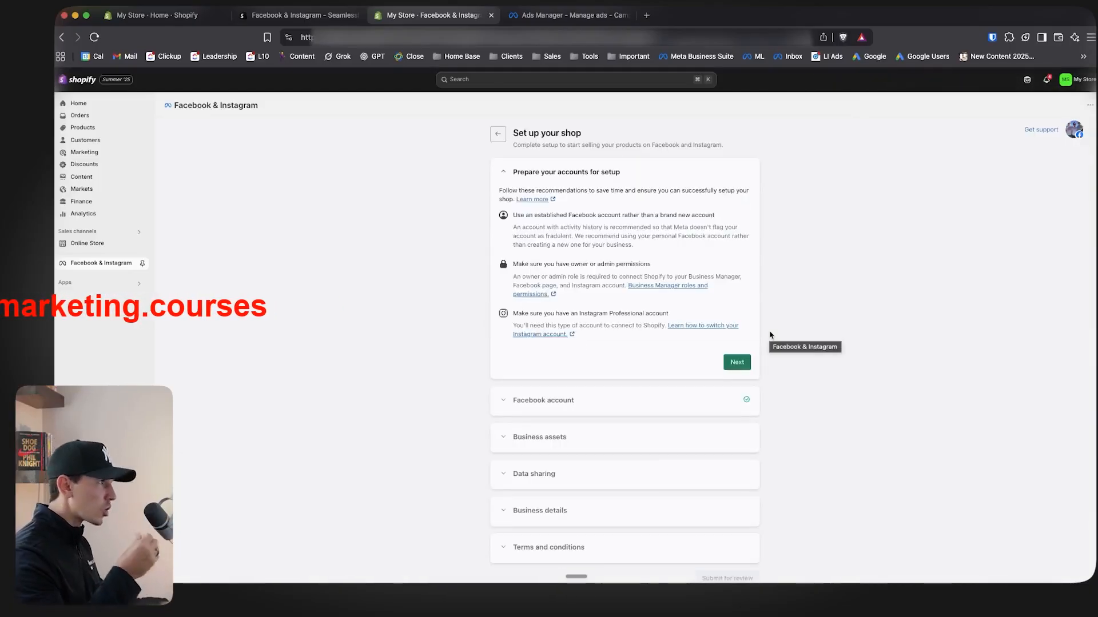
pyautogui.scroll(-2, 703, 360)
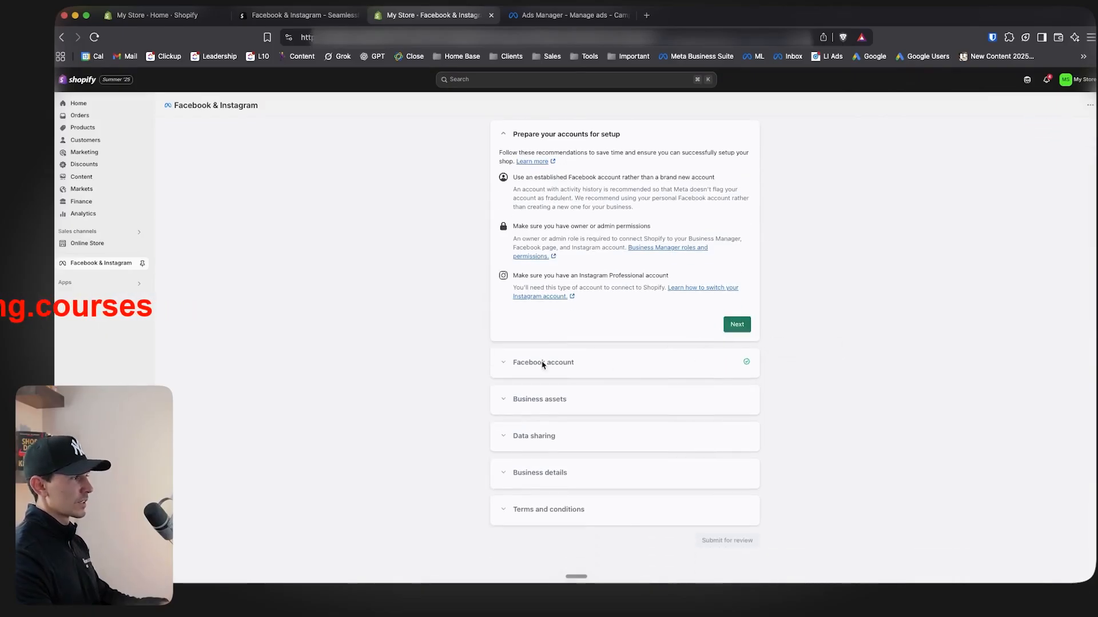
pyautogui.click(504, 136)
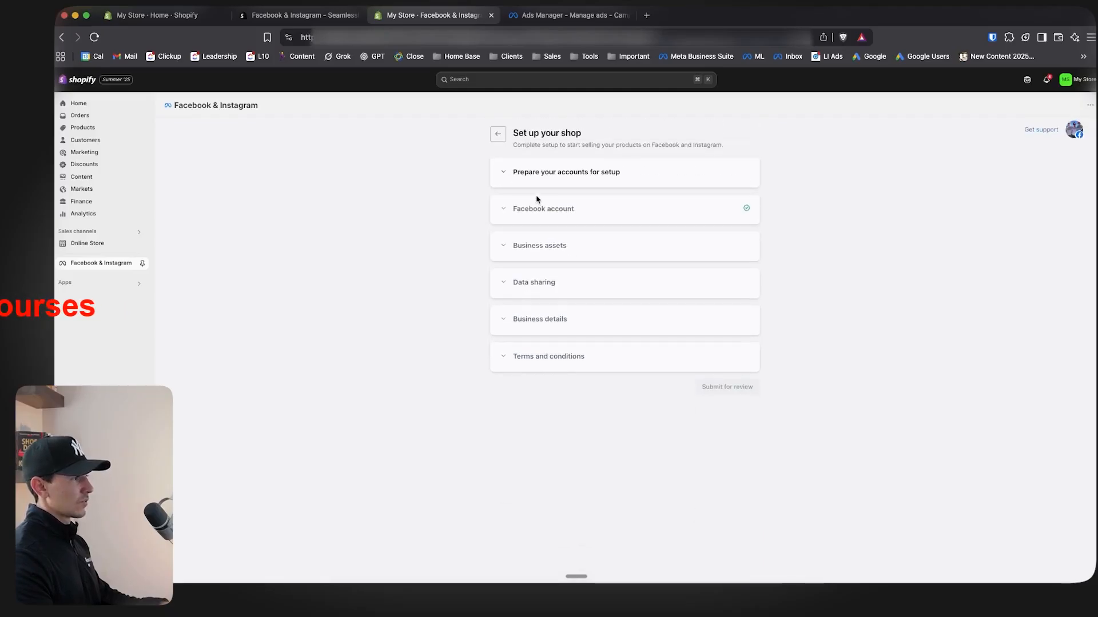
pyautogui.click(498, 133)
pyautogui.scroll(-5, 252, 337)
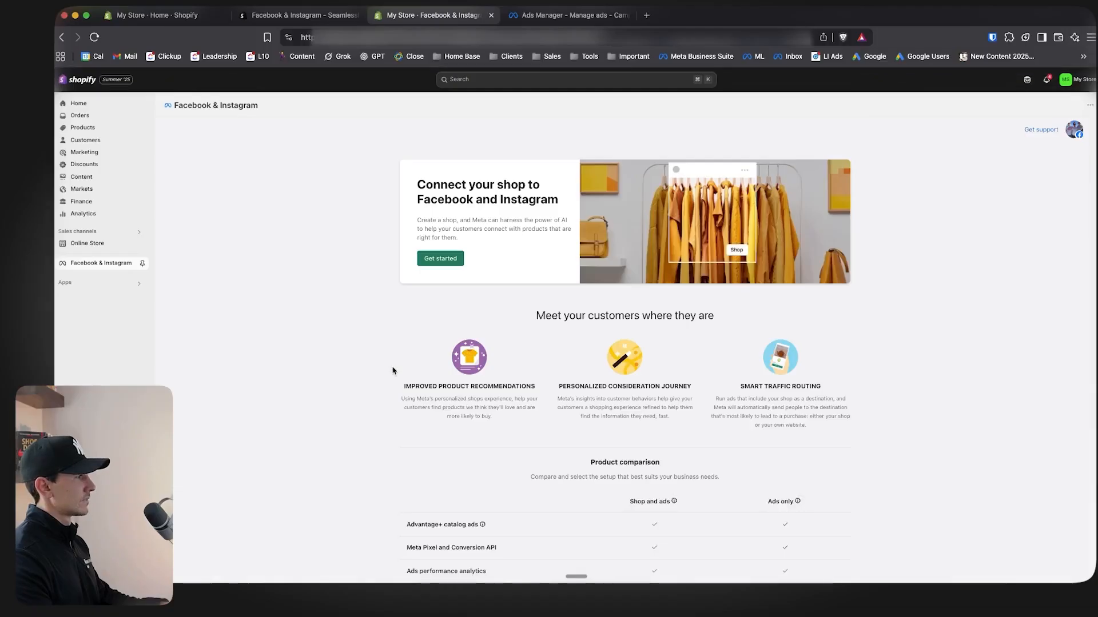
# - Start connecting the shop to Facebook and Instagram and complete the account preparation section of the setup
pyautogui.click(440, 258)
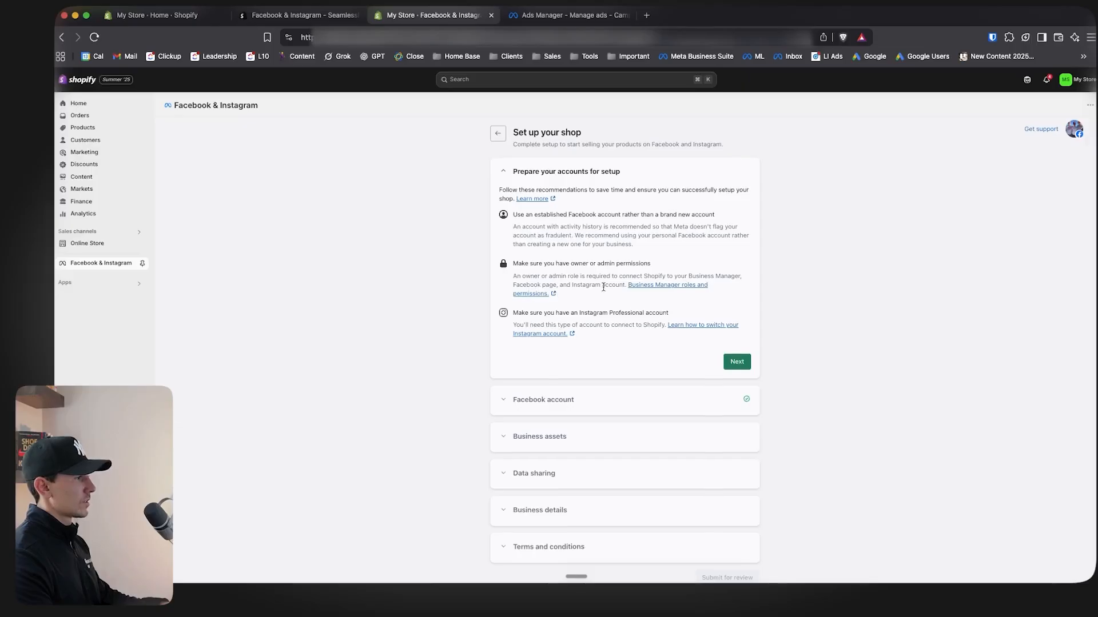
pyautogui.scroll(-1, 600, 302)
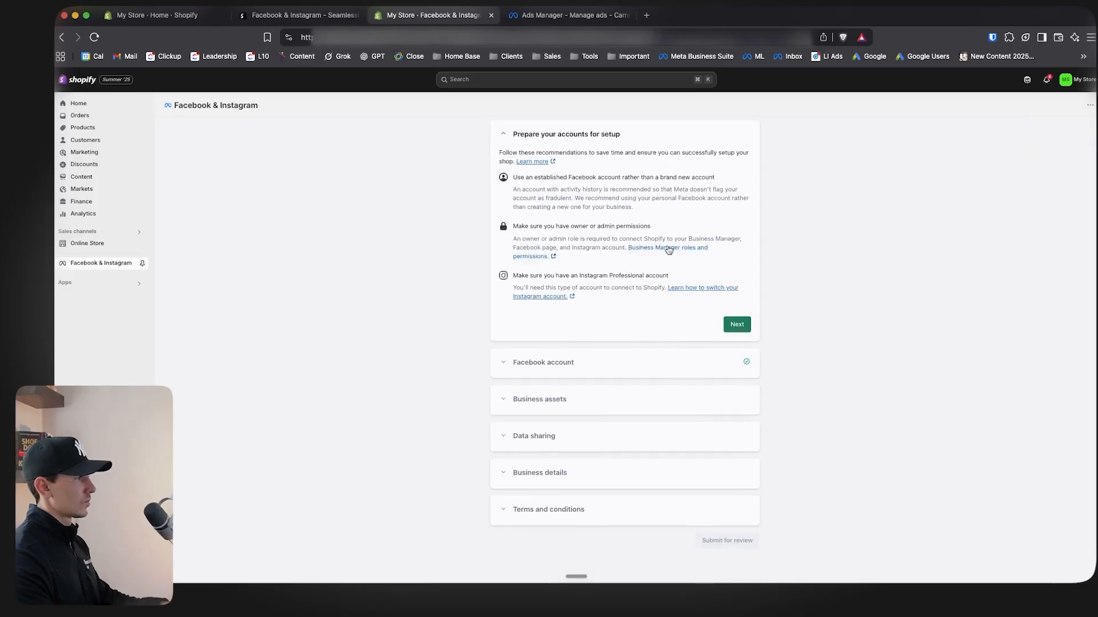
pyautogui.moveTo(540, 177); pyautogui.dragTo(668, 198)
pyautogui.click(680, 217)
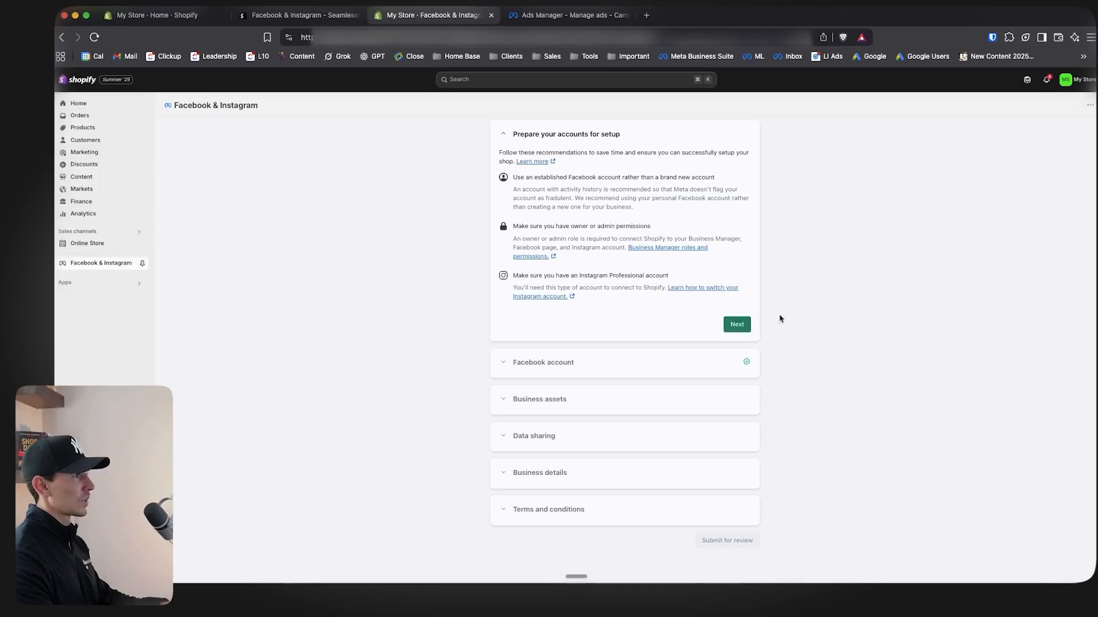
pyautogui.rightClick(744, 324)
pyautogui.press('Escape')
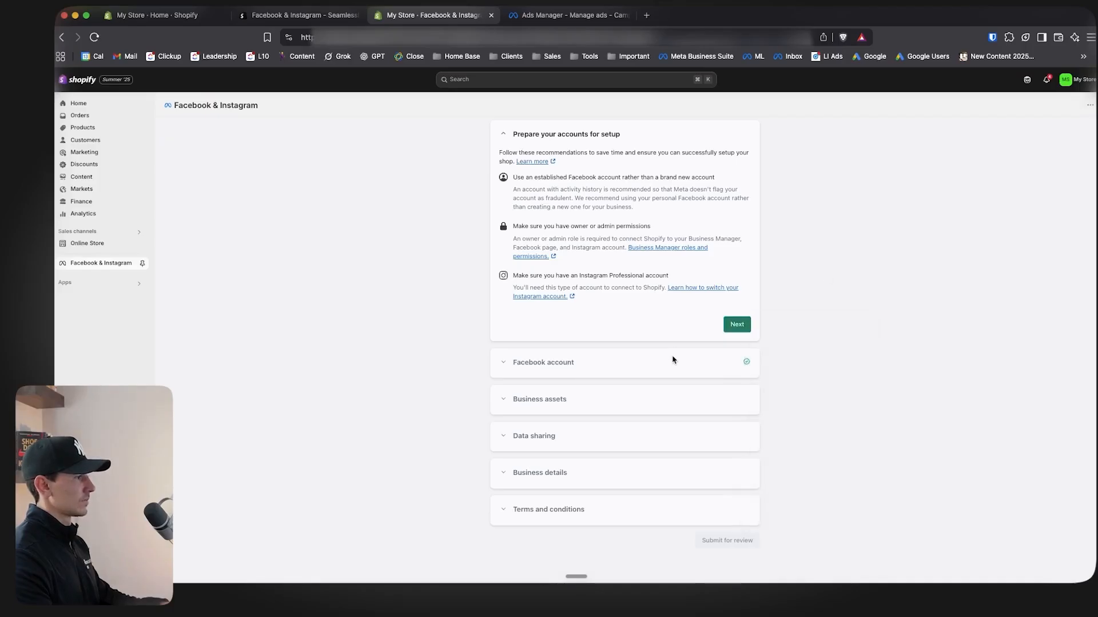
pyautogui.moveTo(524, 363); pyautogui.dragTo(555, 491)
pyautogui.moveTo(747, 545); pyautogui.dragTo(947, 563)
pyautogui.scroll(1, 795, 283)
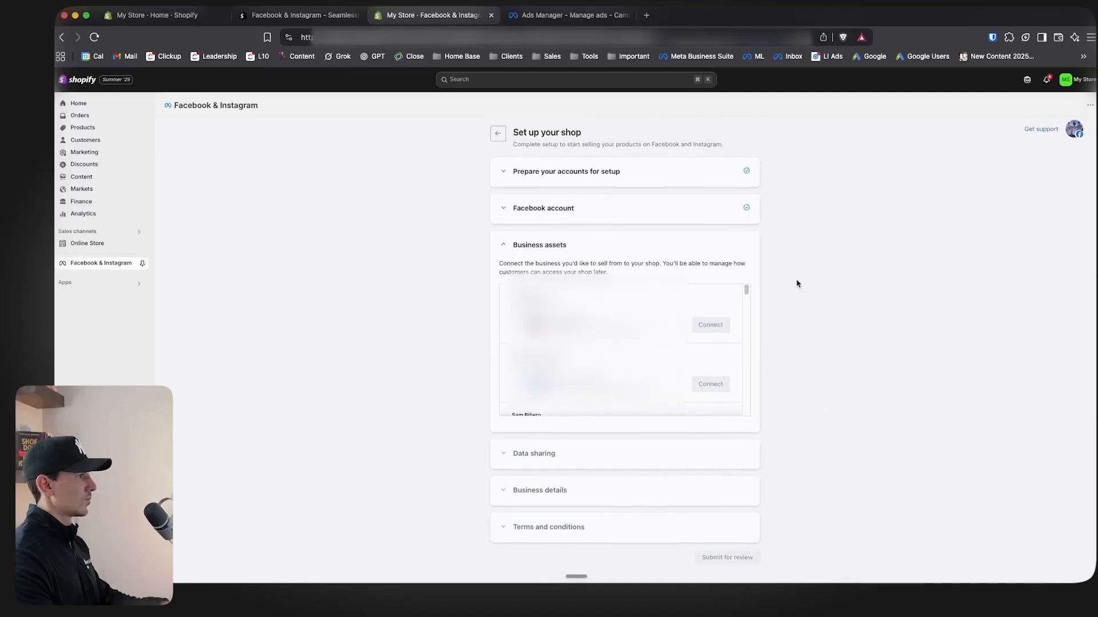
# - Review the account preparation recommendations and the connected Facebook account in the shop setup
pyautogui.click(634, 172)
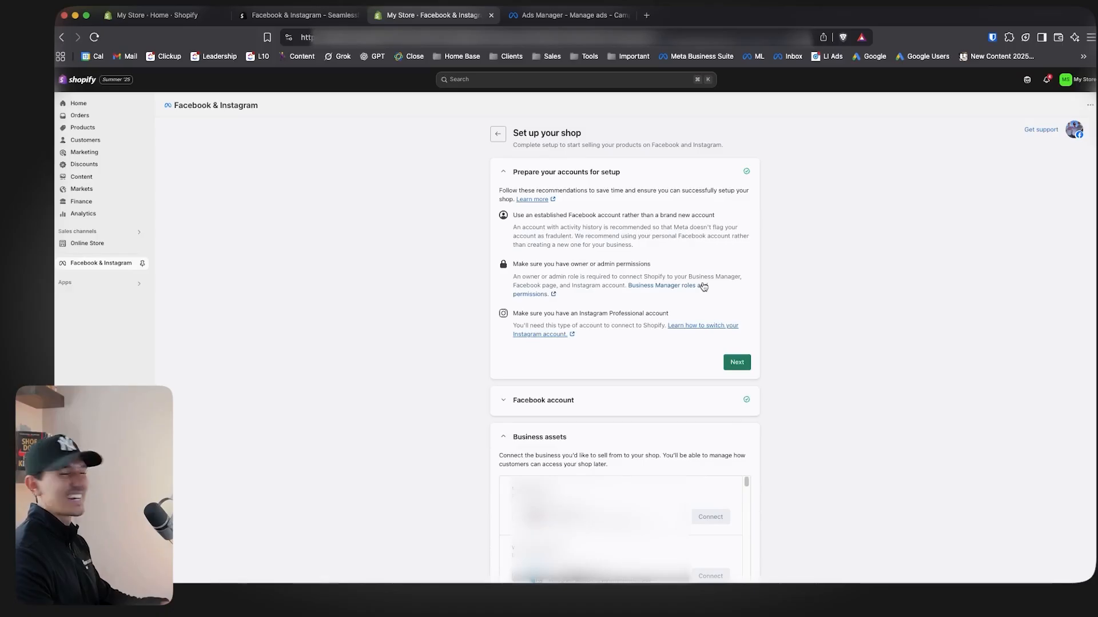
pyautogui.click(738, 360)
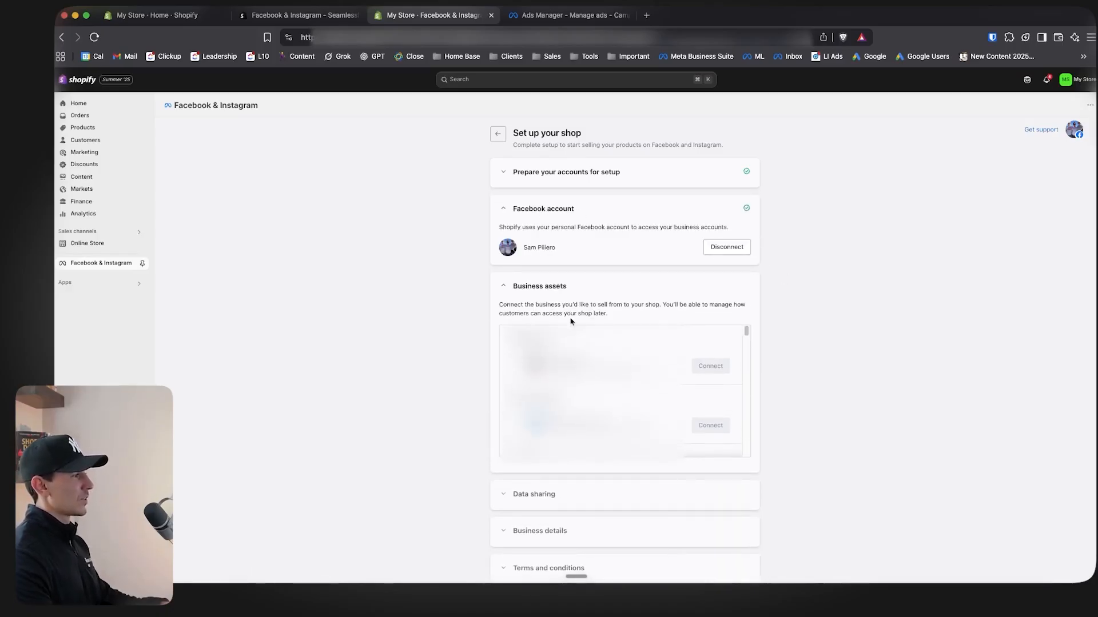
pyautogui.click(599, 291)
pyautogui.click(584, 173)
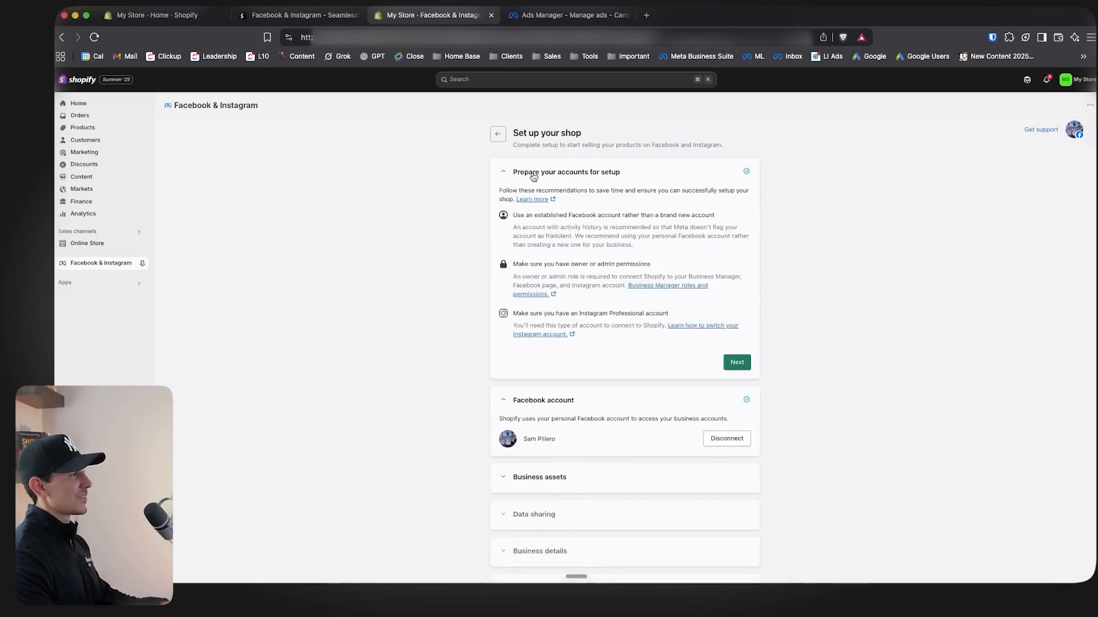
pyautogui.click(736, 363)
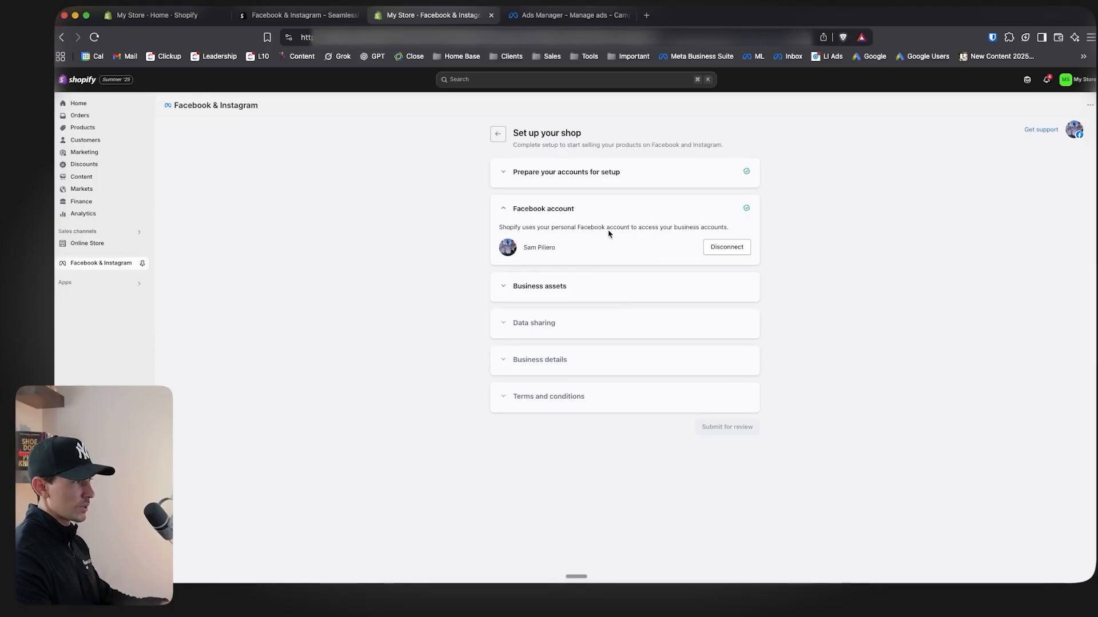
# - Choose to create a new Facebook Business Page under the business assets and continue to Facebook
pyautogui.click(601, 292)
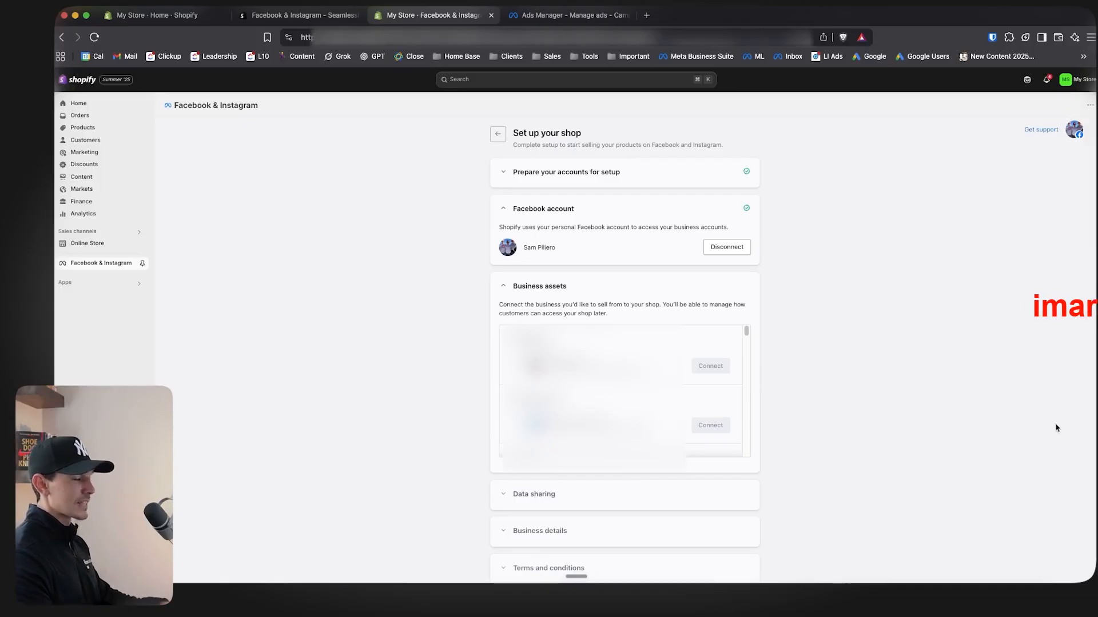
pyautogui.scroll(-5, 623, 395)
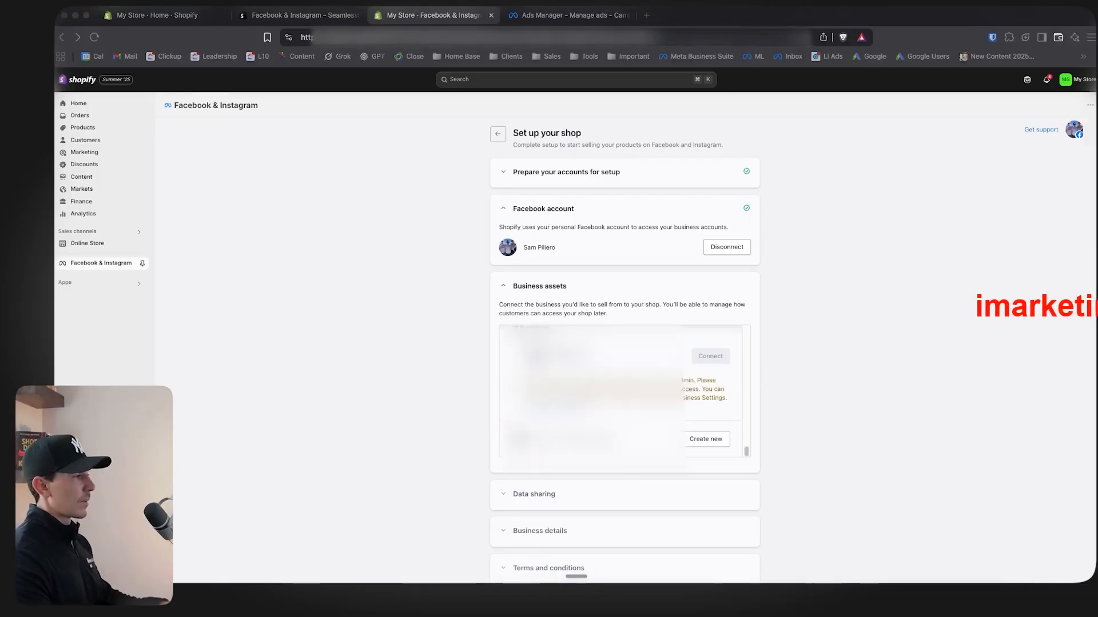
pyautogui.click(449, 420)
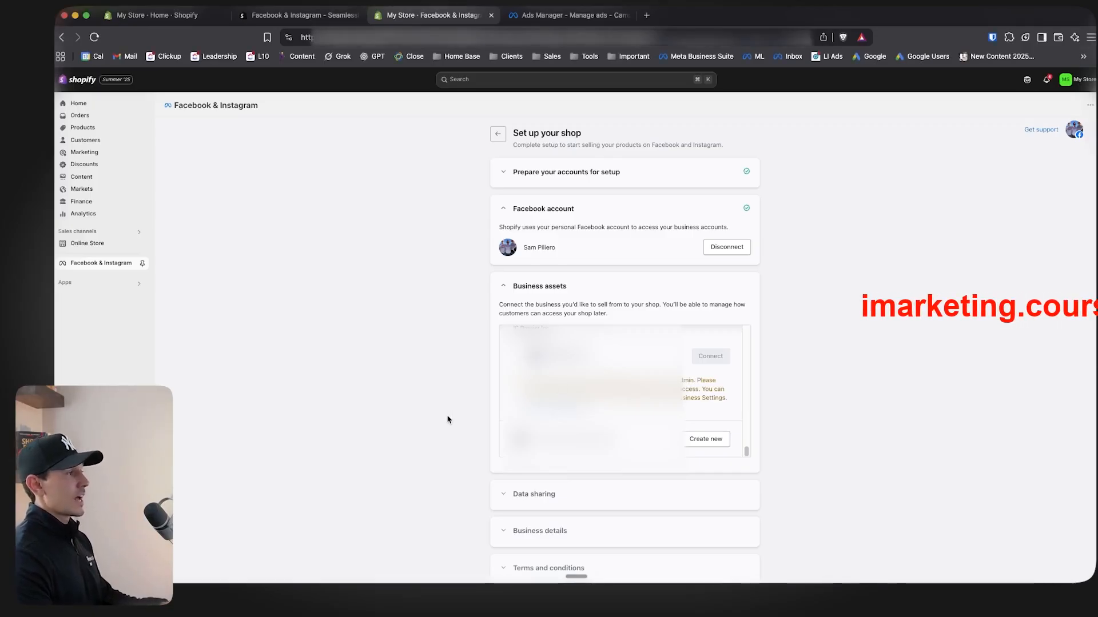
pyautogui.click(704, 440)
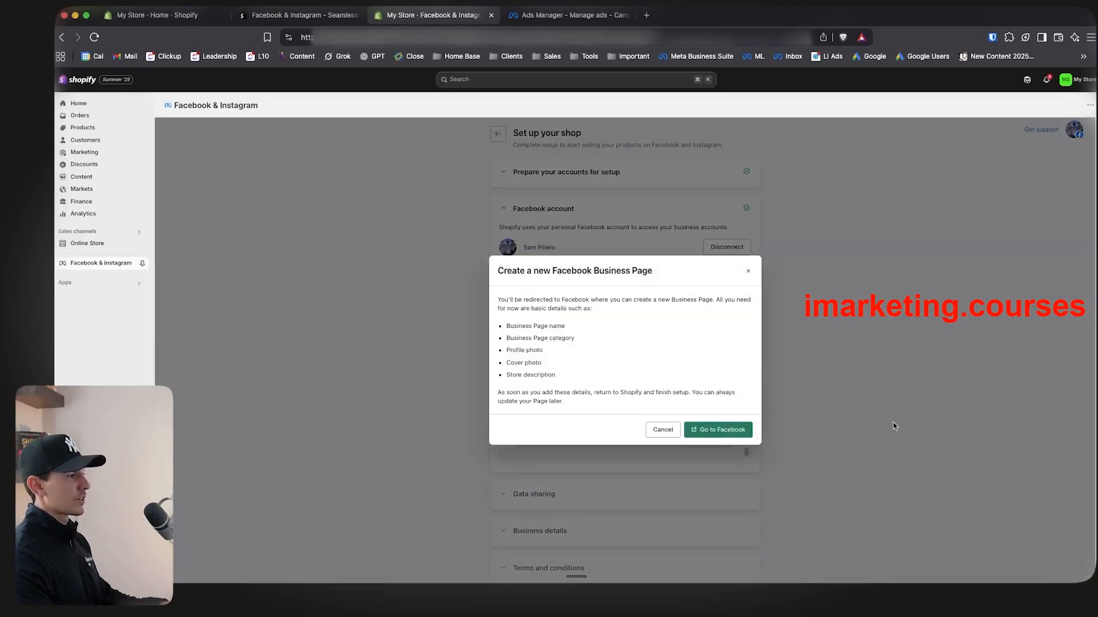
pyautogui.click(715, 434)
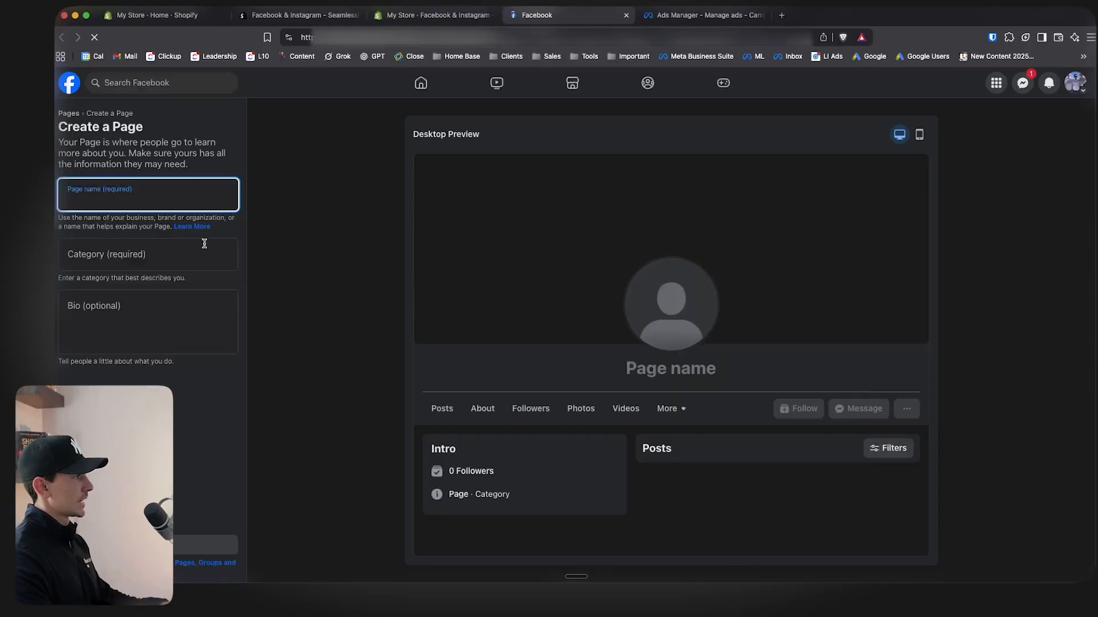
# - Name the new Facebook Page The Moonlighters Academy and set its category to Pet Supplies
pyautogui.write('The Moo')
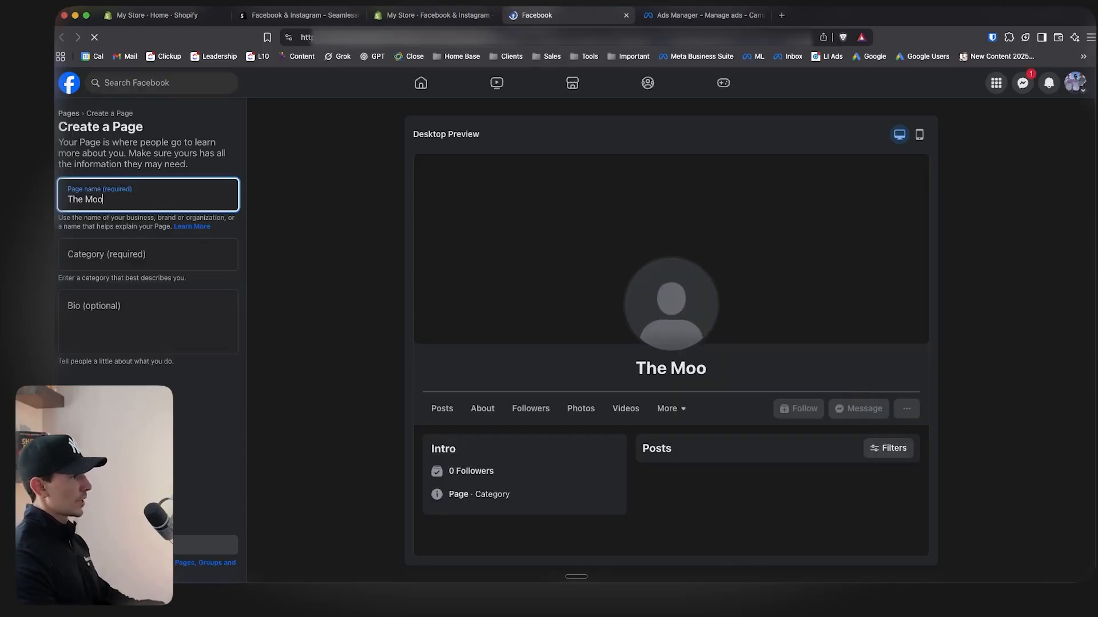
pyautogui.write('nlighters Academy')
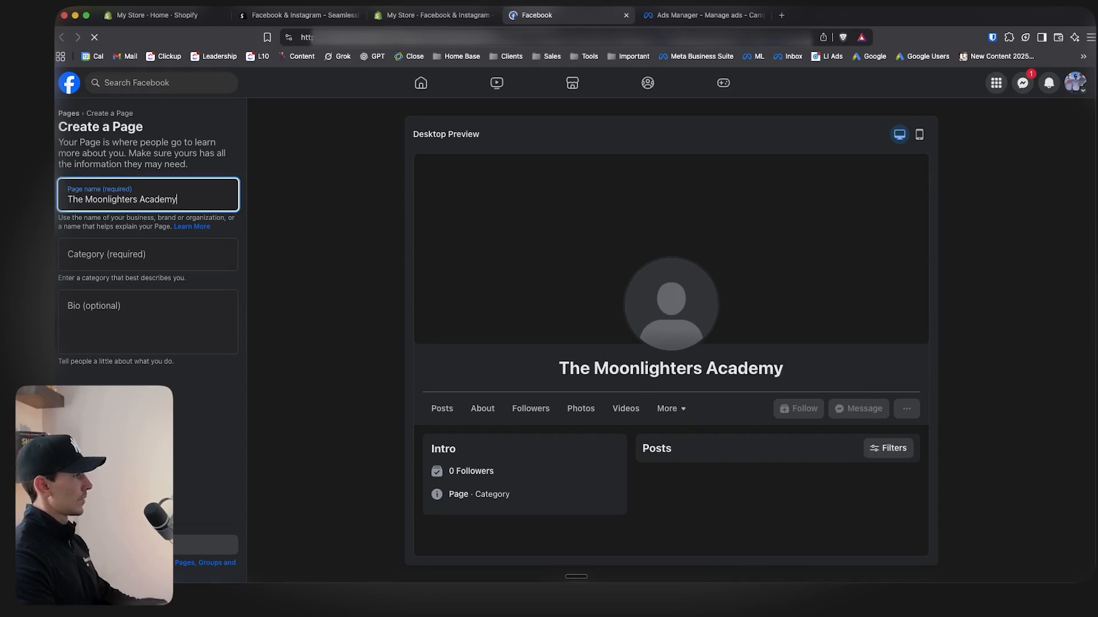
pyautogui.click(164, 249)
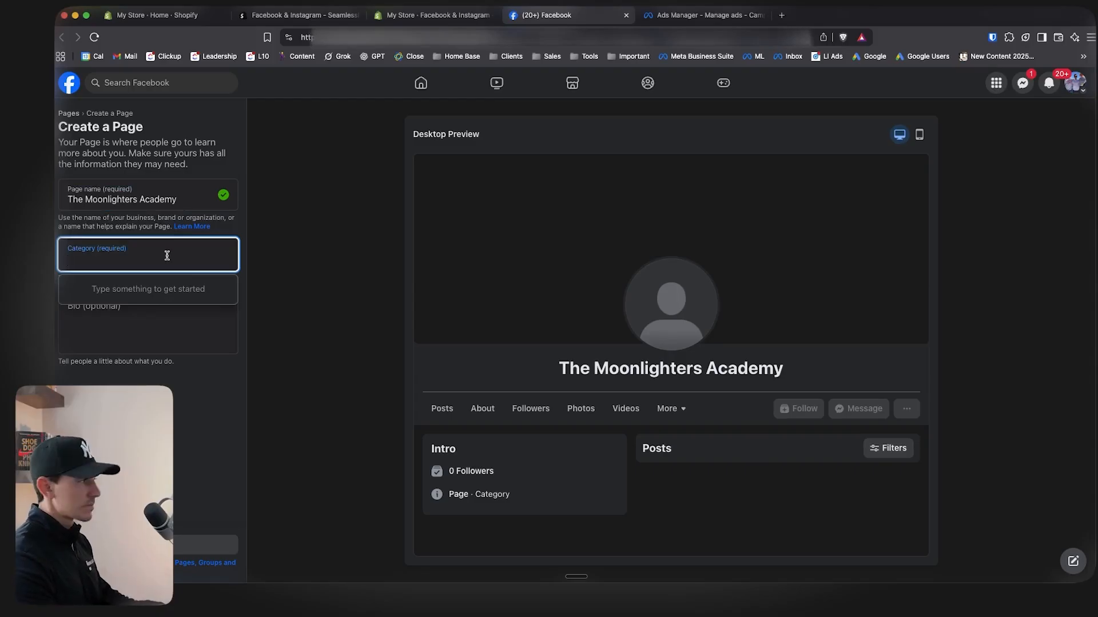
pyautogui.write('Ecommerce')
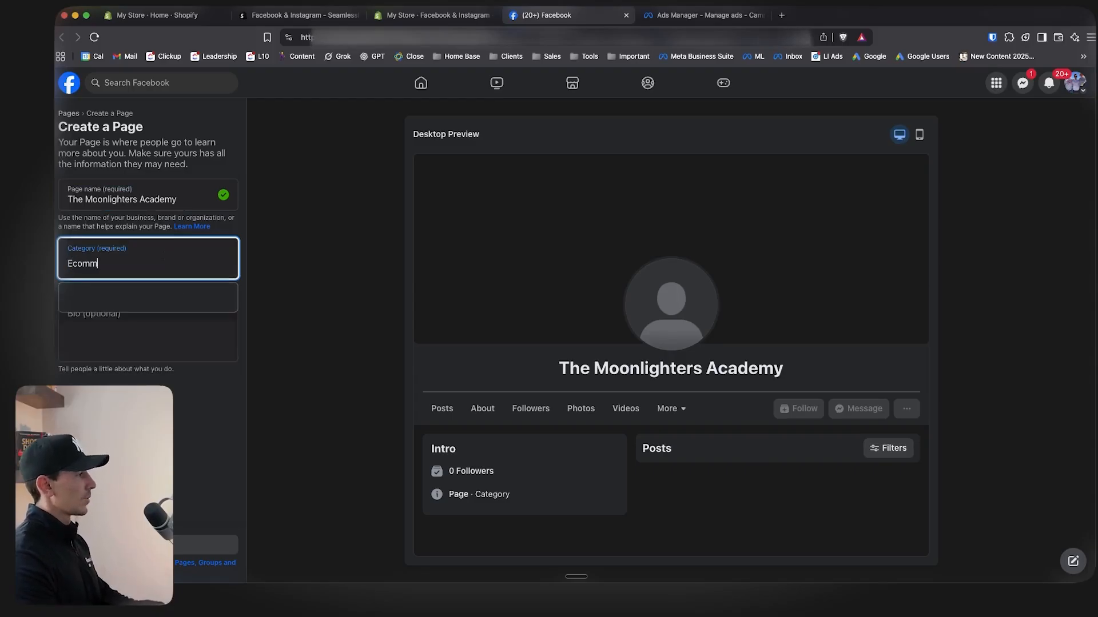
pyautogui.doubleClick(144, 262)
pyautogui.write('pet')
pyautogui.click(142, 293)
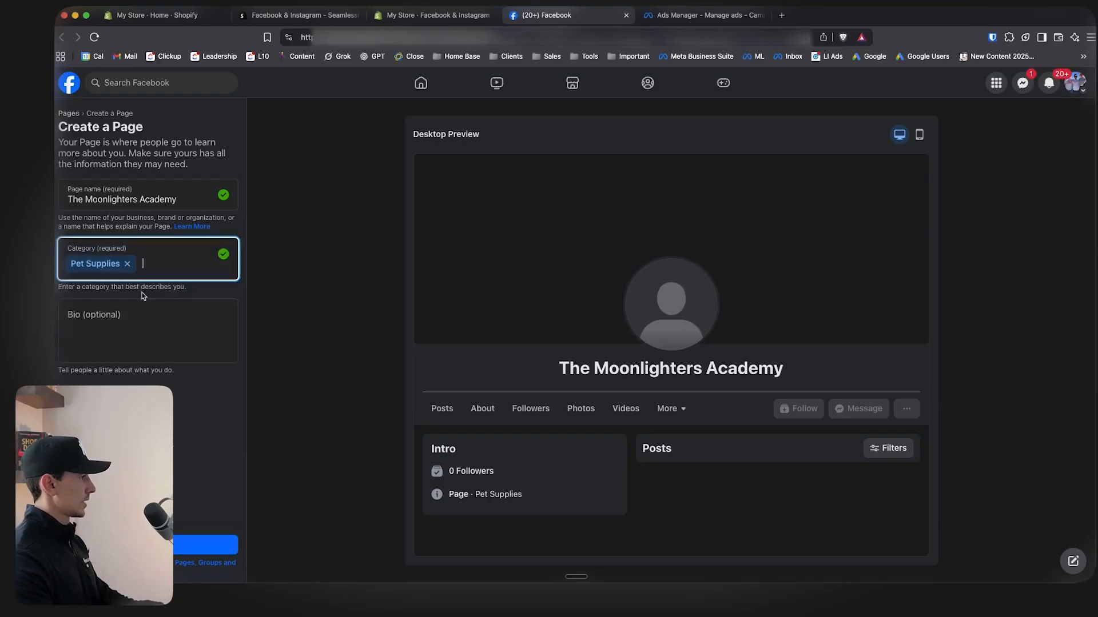
# - Leave the bio empty, change the Page name to The Moonlighters Pet Supply and create the Page
pyautogui.click(208, 345)
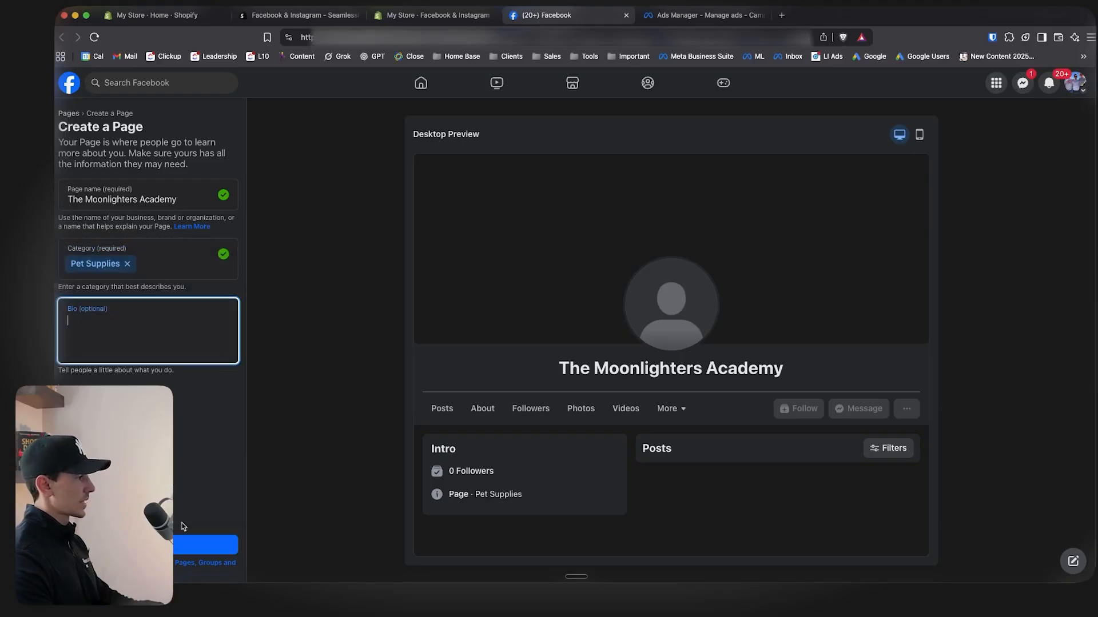
pyautogui.click(182, 544)
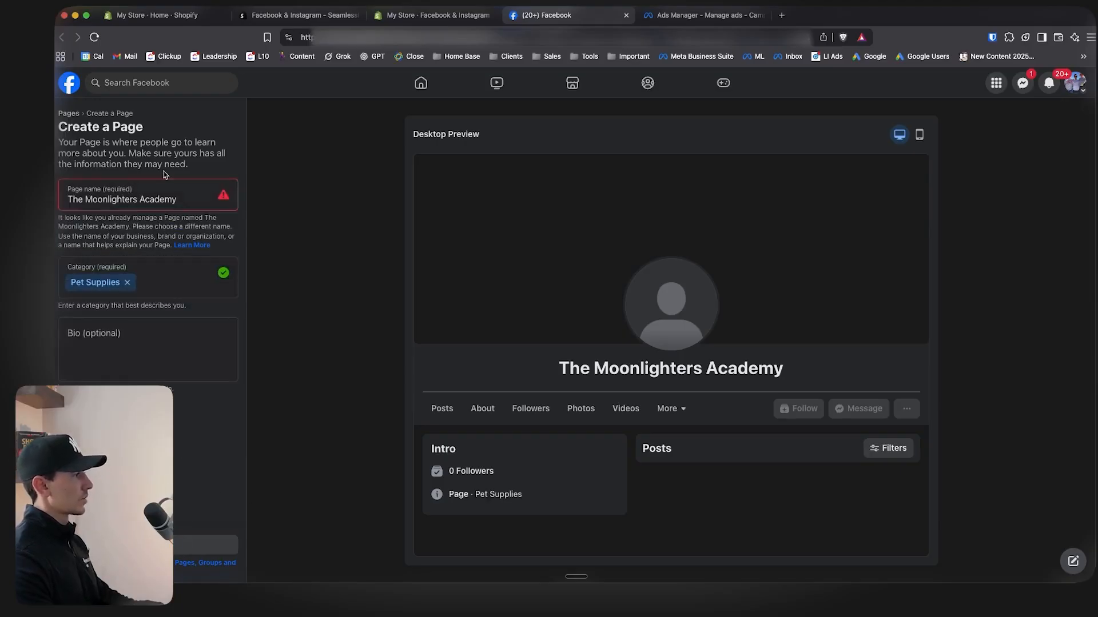
pyautogui.click(170, 197)
pyautogui.hotkey('shift', 'alt', 'Left')
pyautogui.hotkey('shift', 'alt', 'Left')
pyautogui.hotkey('shift', 'alt', 'Left')
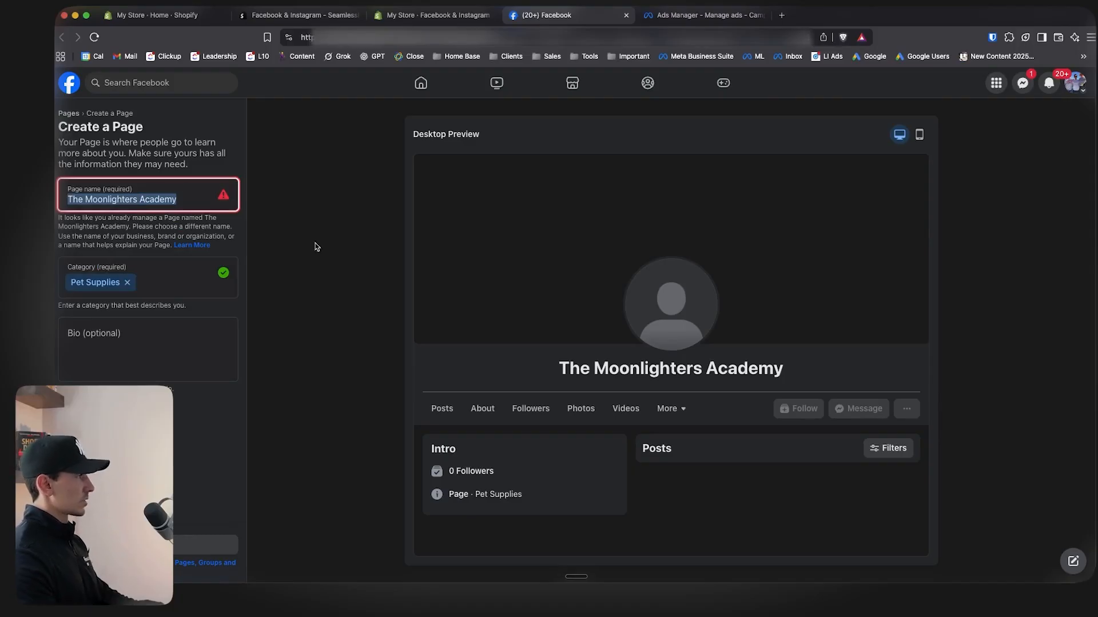
pyautogui.write('The Mo')
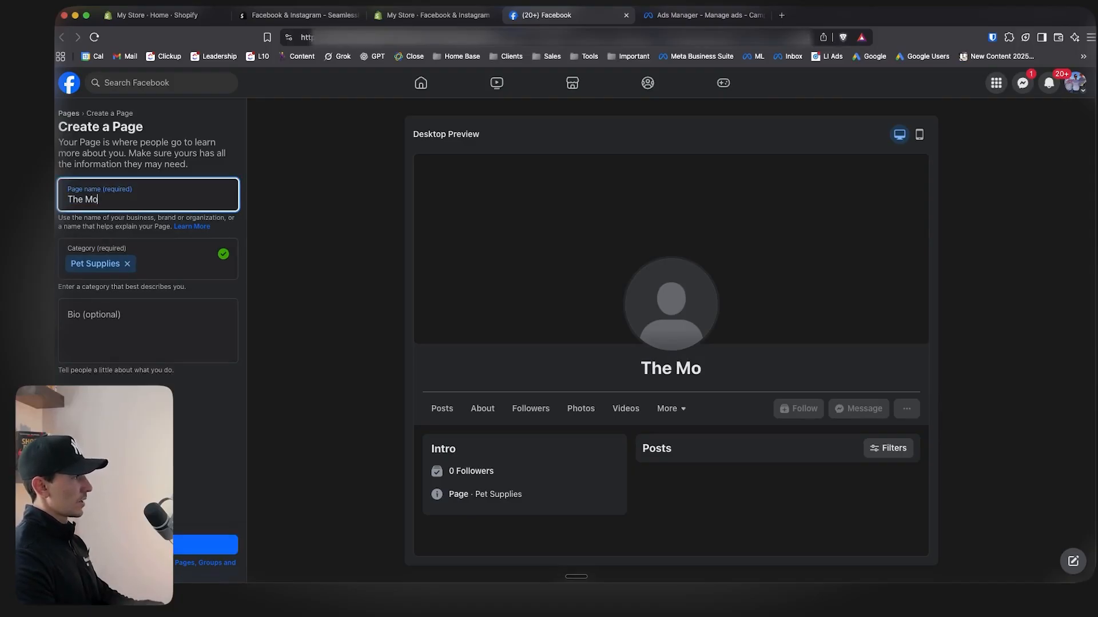
pyautogui.write('onlighterrs P')
pyautogui.press('BackSpace')
pyautogui.press('BackSpace')
pyautogui.press('BackSpace')
pyautogui.press('BackSpace')
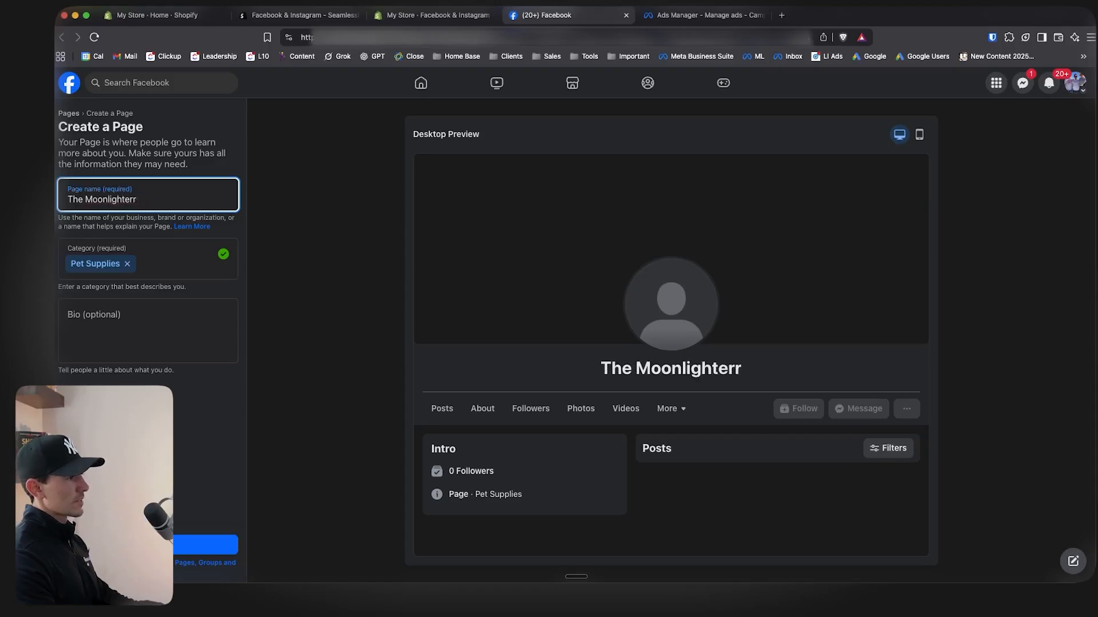
pyautogui.write('s Pet Supply')
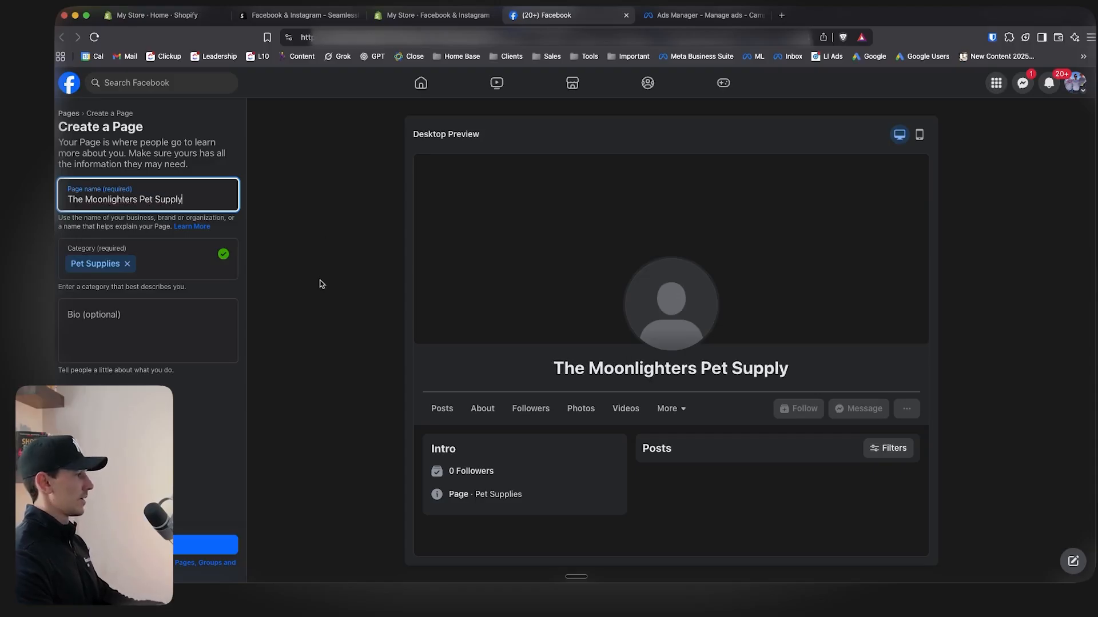
pyautogui.click(320, 283)
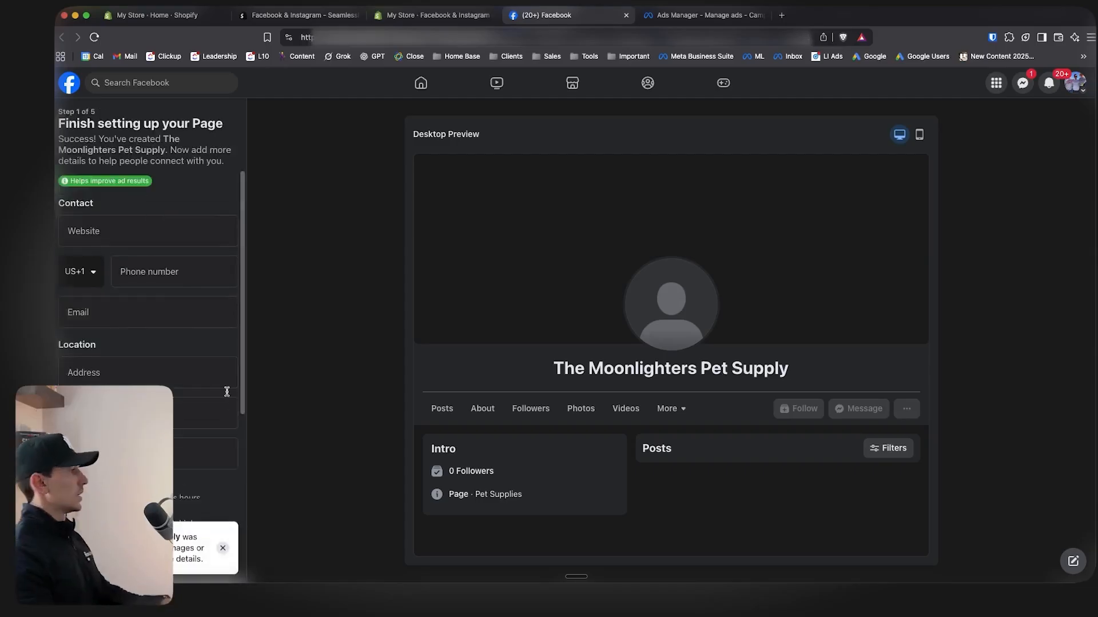
# - Skip the contact details, images, WhatsApp connection and friend invitations in the new Page's setup
pyautogui.scroll(-4, 171, 337)
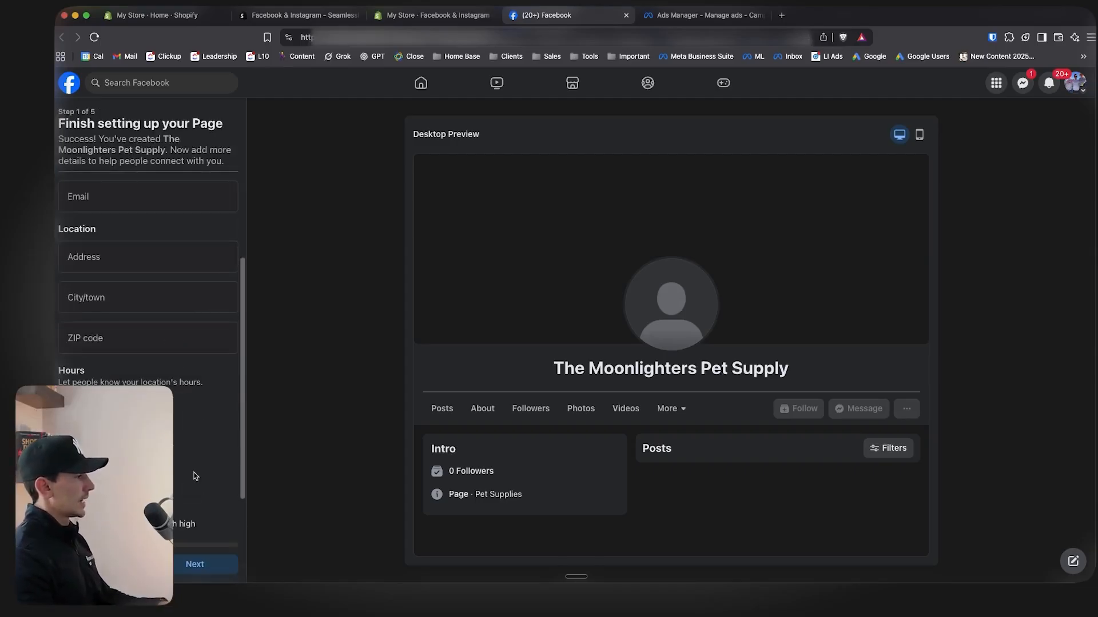
pyautogui.scroll(2, 111, 266)
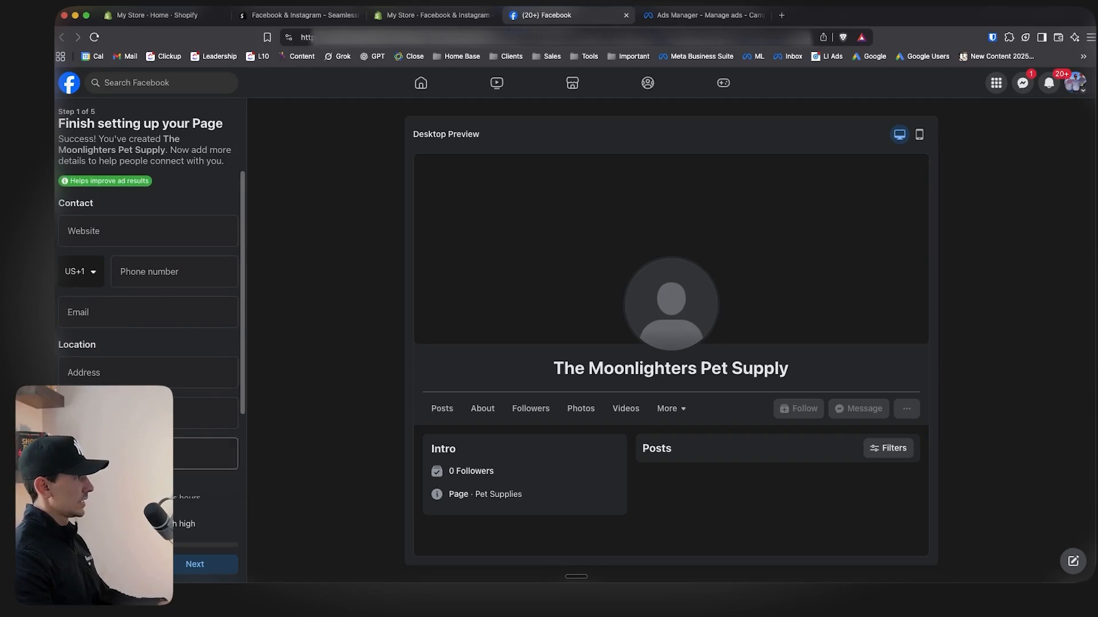
pyautogui.scroll(-3, 110, 267)
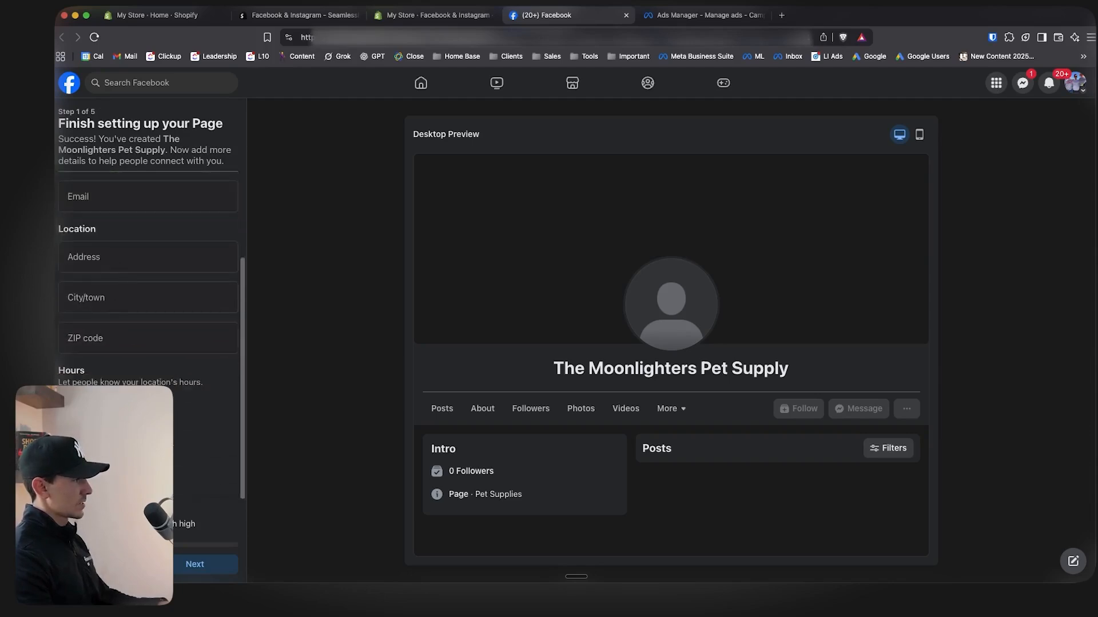
pyautogui.click(177, 566)
pyautogui.click(178, 564)
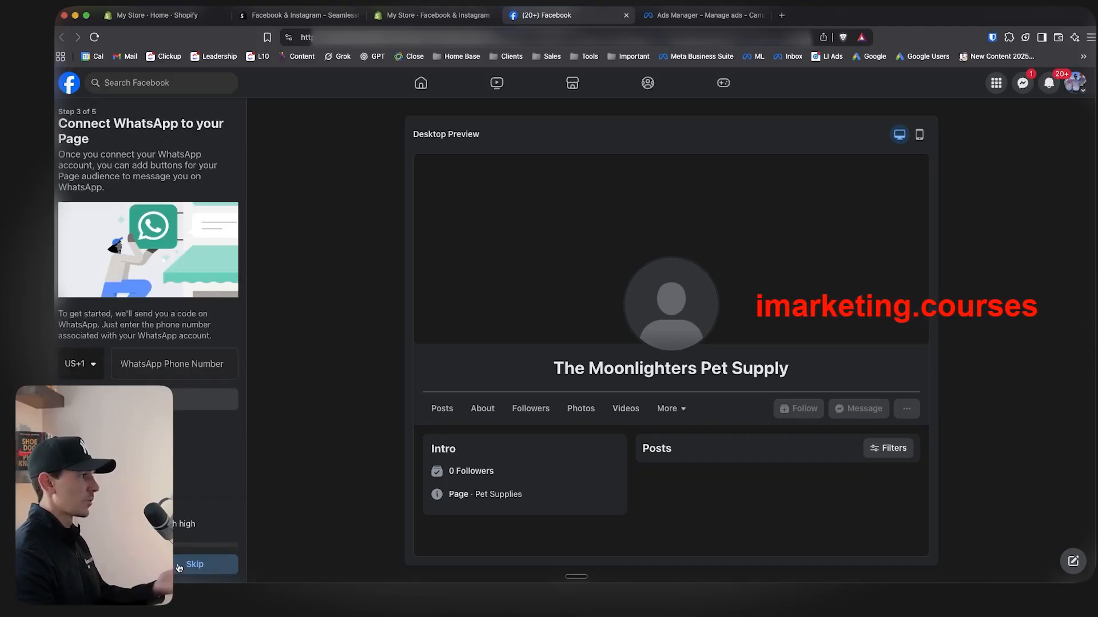
pyautogui.click(179, 567)
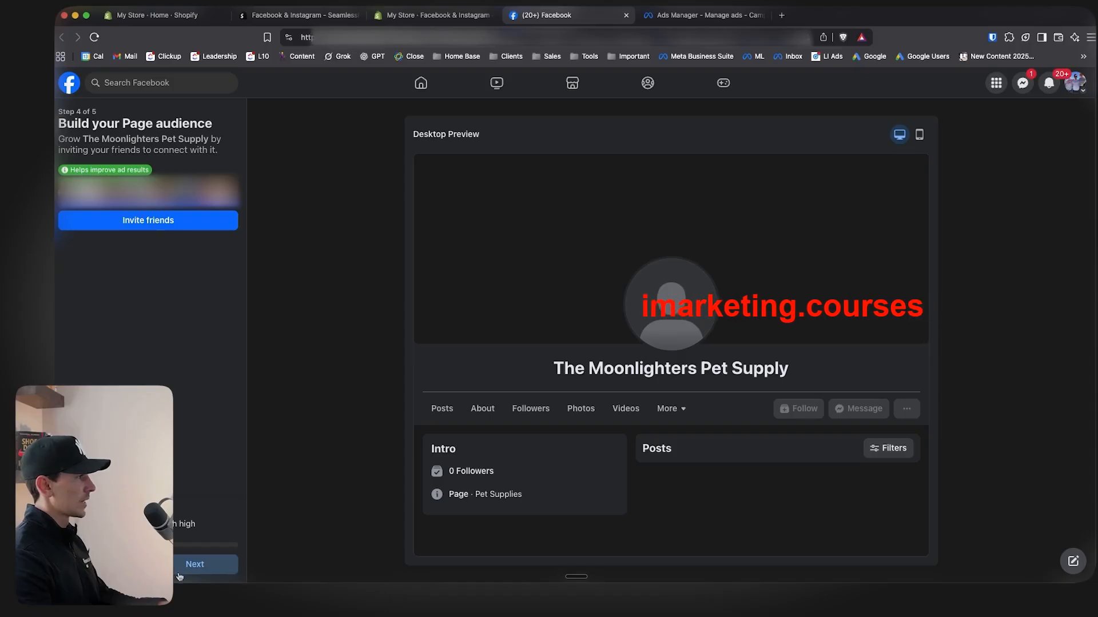
pyautogui.click(180, 566)
# - Turn off Page notifications and marketing emails for the new Page and finish its setup
pyautogui.click(219, 201)
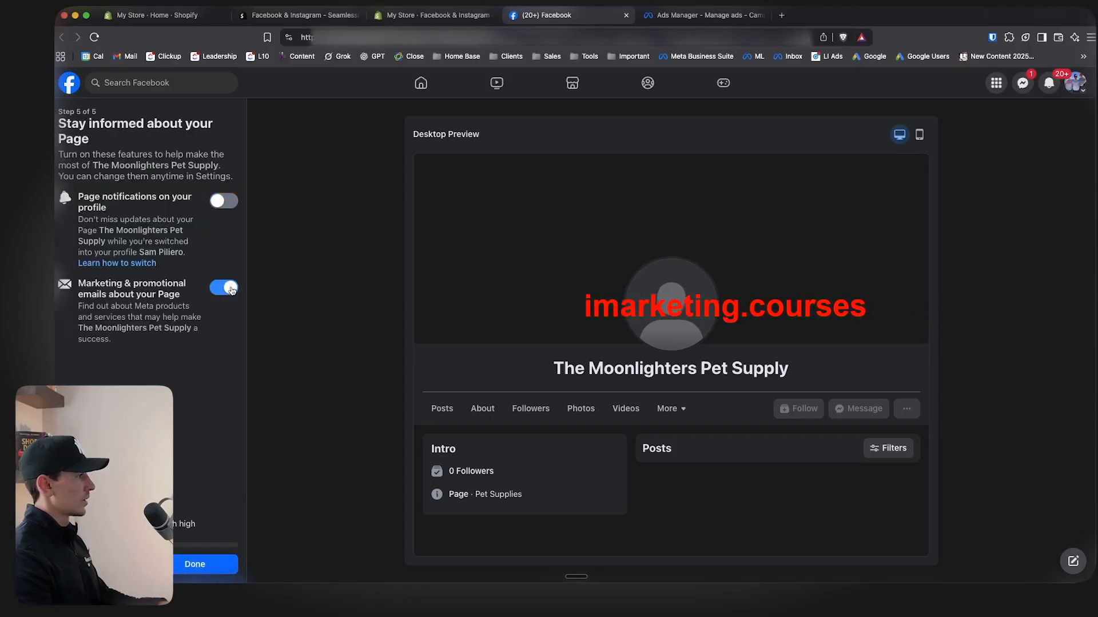
pyautogui.click(223, 287)
pyautogui.click(194, 564)
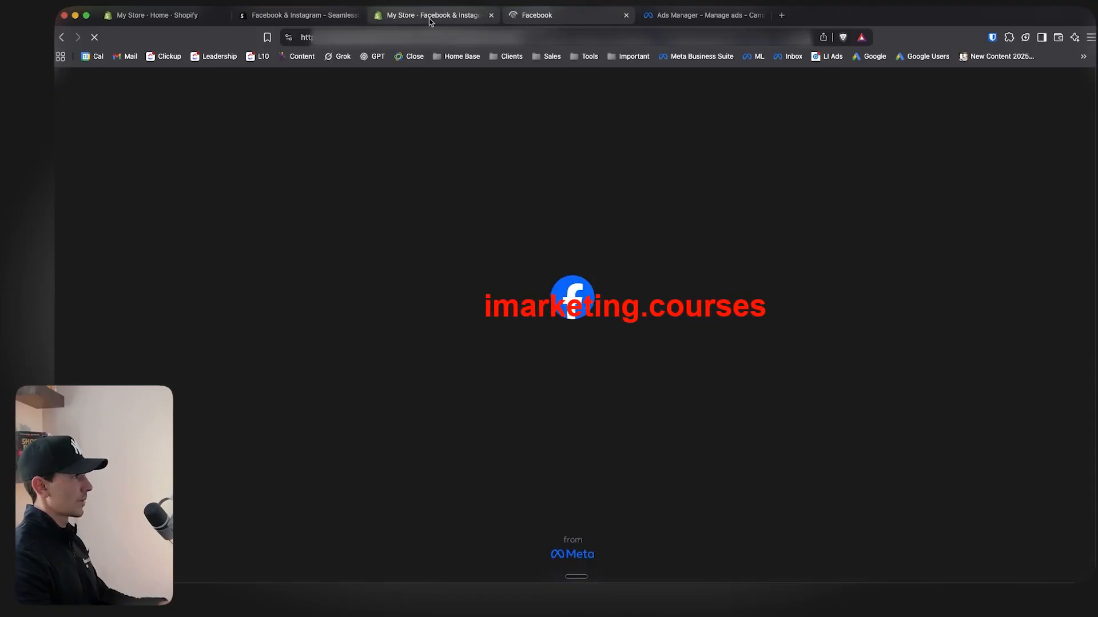
# - Return to the Shopify shop setup and choose The Moonlighters Pet Supply Page as the business asset to connect
pyautogui.click(430, 19)
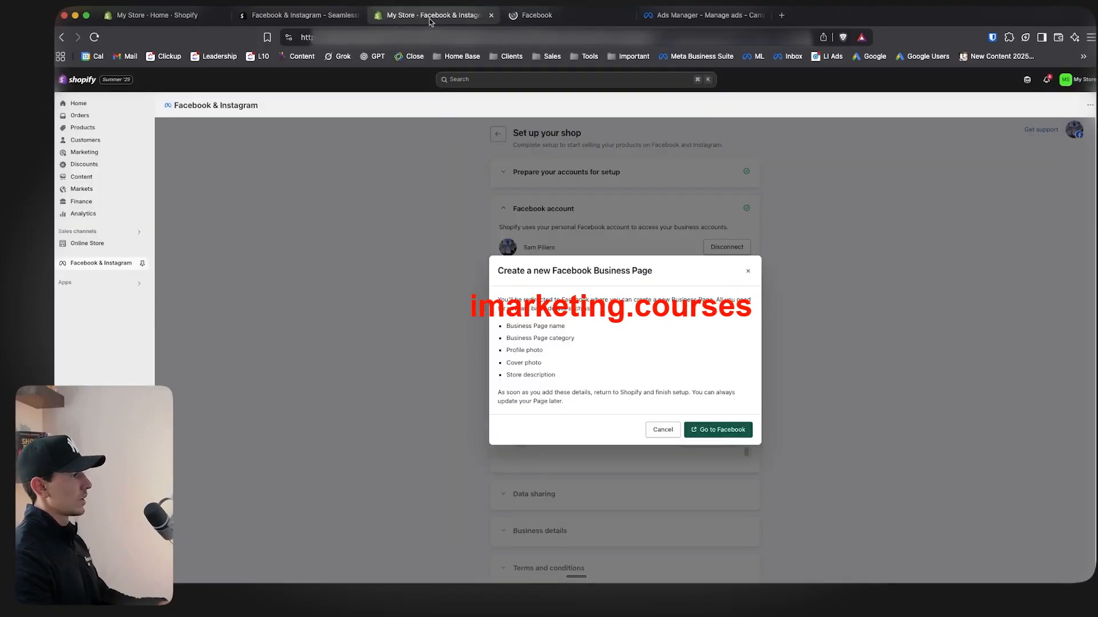
pyautogui.click(749, 272)
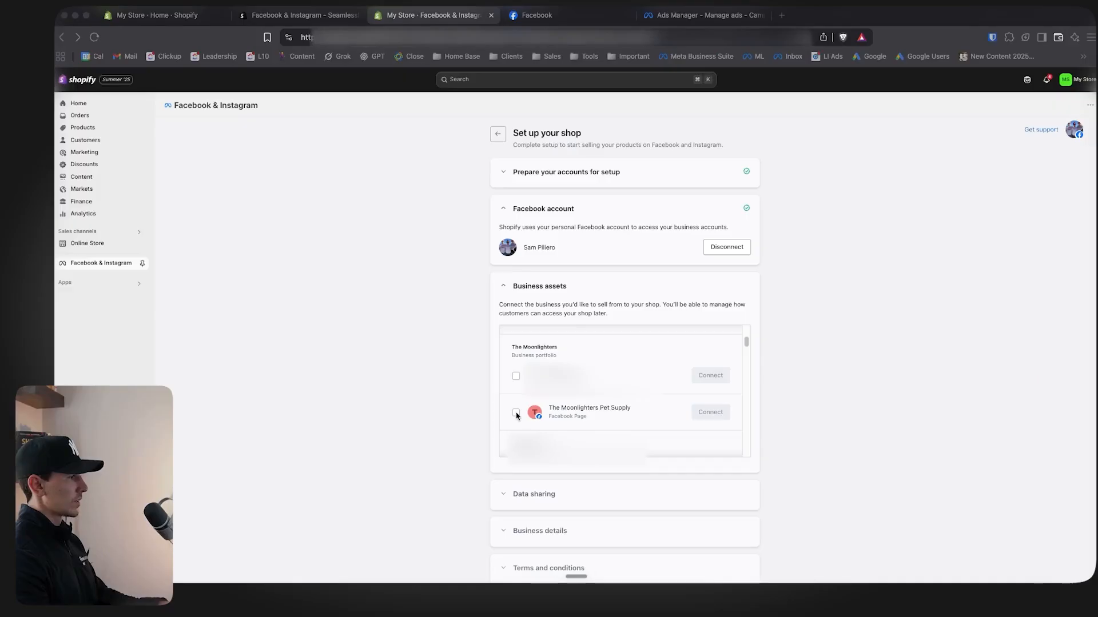
pyautogui.click(514, 413)
pyautogui.click(516, 413)
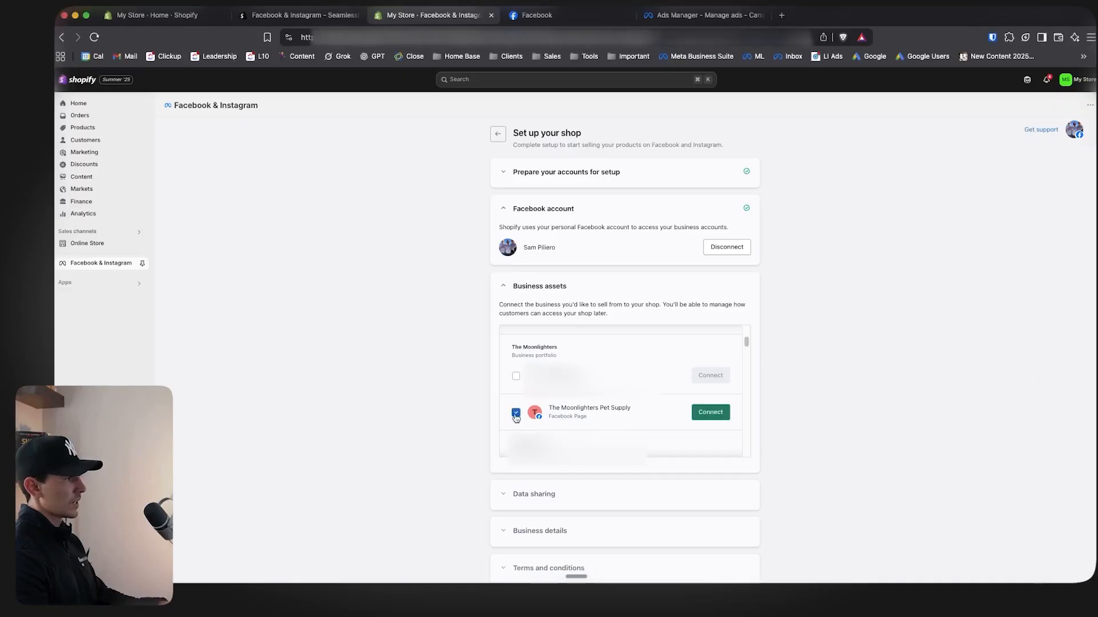
pyautogui.click(710, 412)
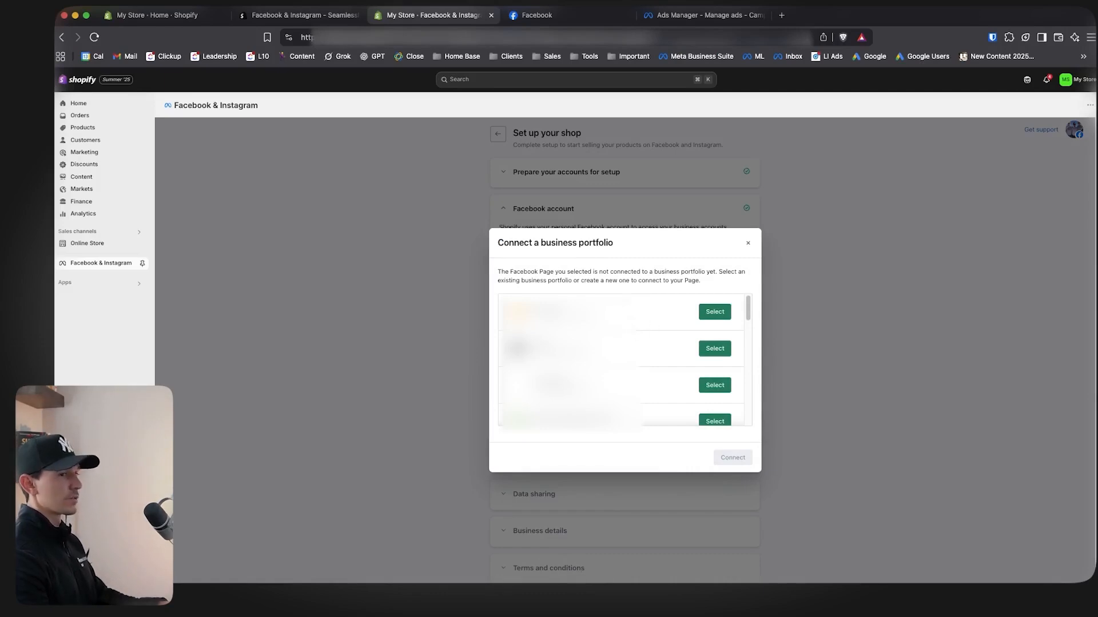
# - Select the last existing business portfolio in the list and connect it to the Page
pyautogui.scroll(-5, 740, 427)
pyautogui.click(715, 409)
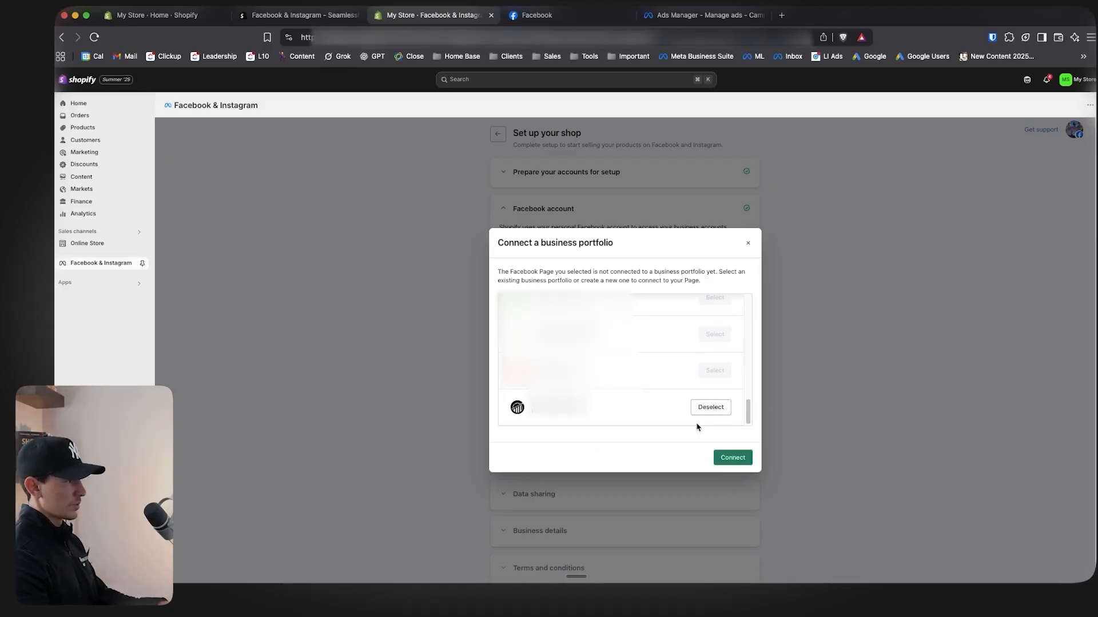
pyautogui.click(731, 458)
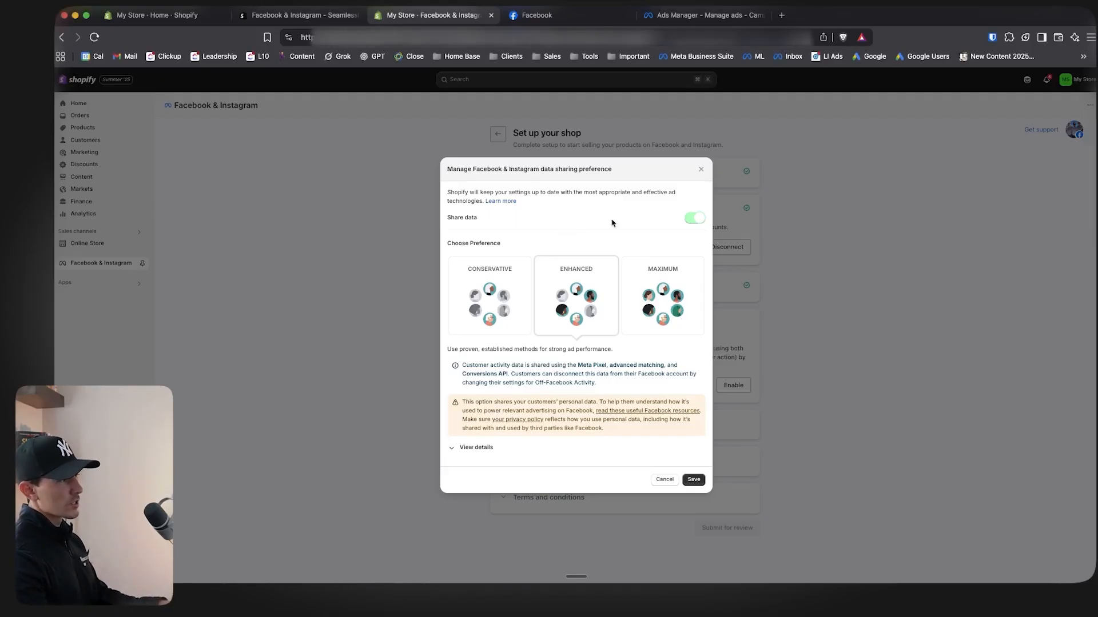
# - Compare the Enhanced and Maximum data sharing preferences, including the details of which customer data is shared
pyautogui.click(675, 280)
pyautogui.click(573, 314)
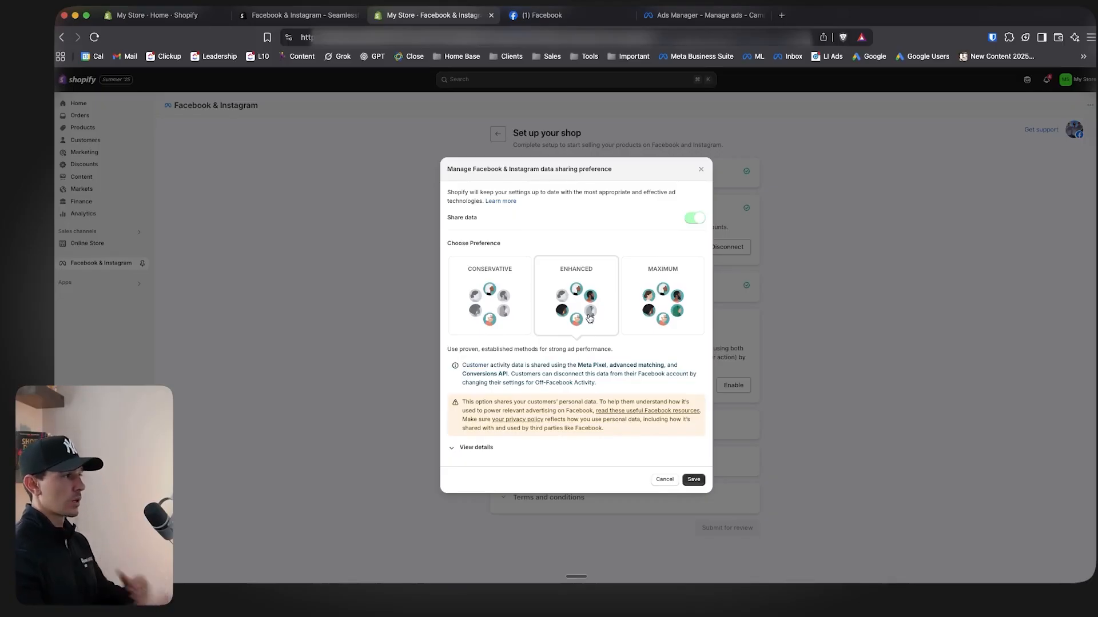
pyautogui.click(677, 291)
pyautogui.click(459, 451)
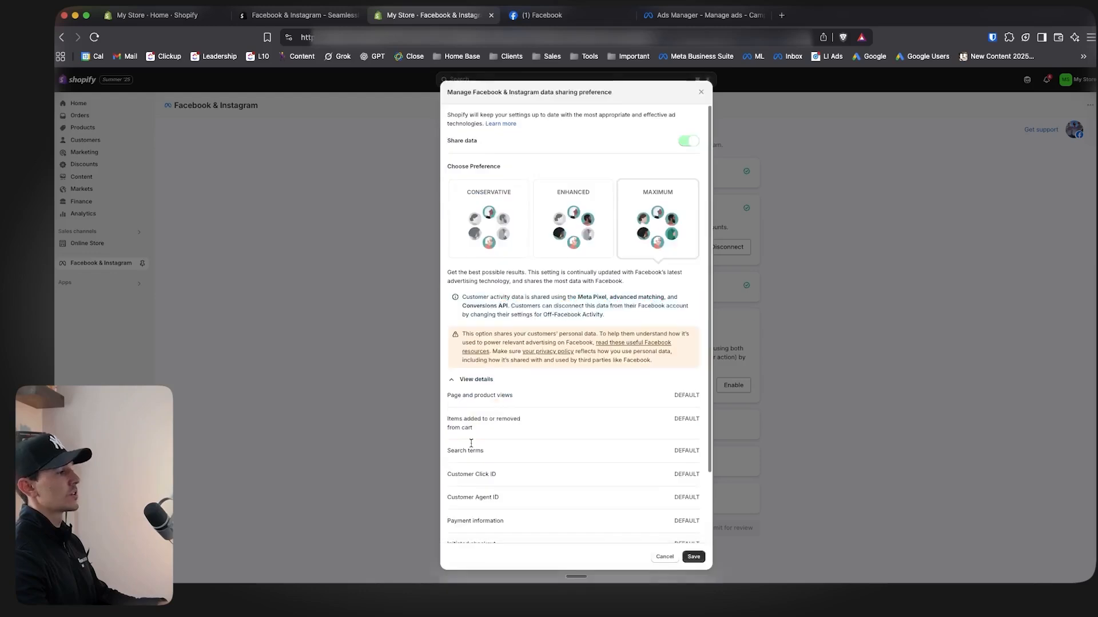
pyautogui.scroll(-4, 527, 399)
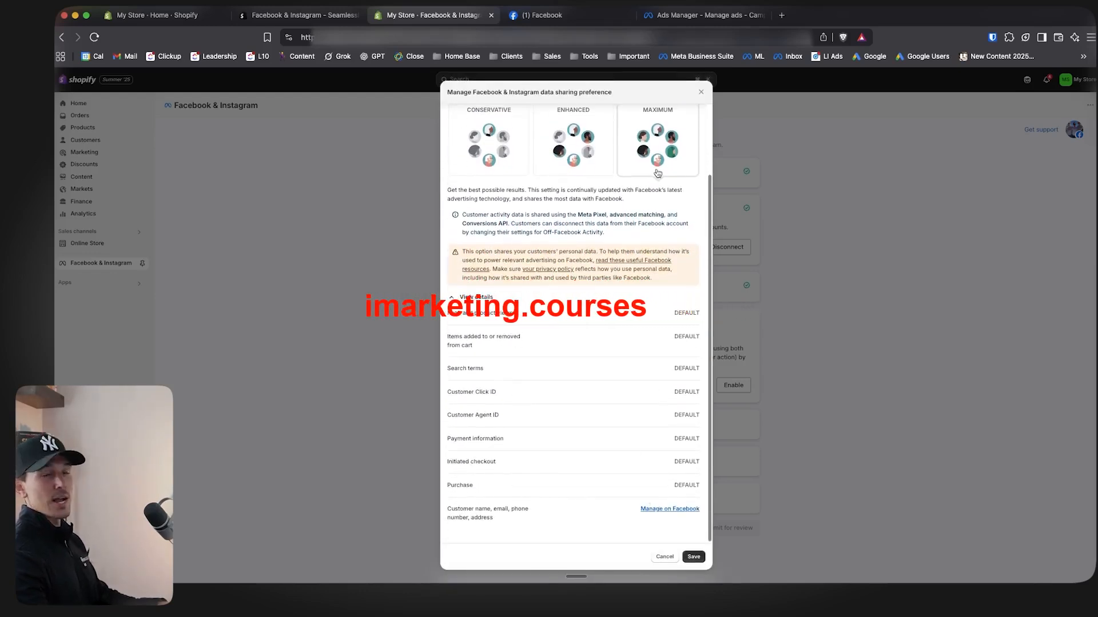
pyautogui.click(584, 166)
pyautogui.scroll(3, 584, 172)
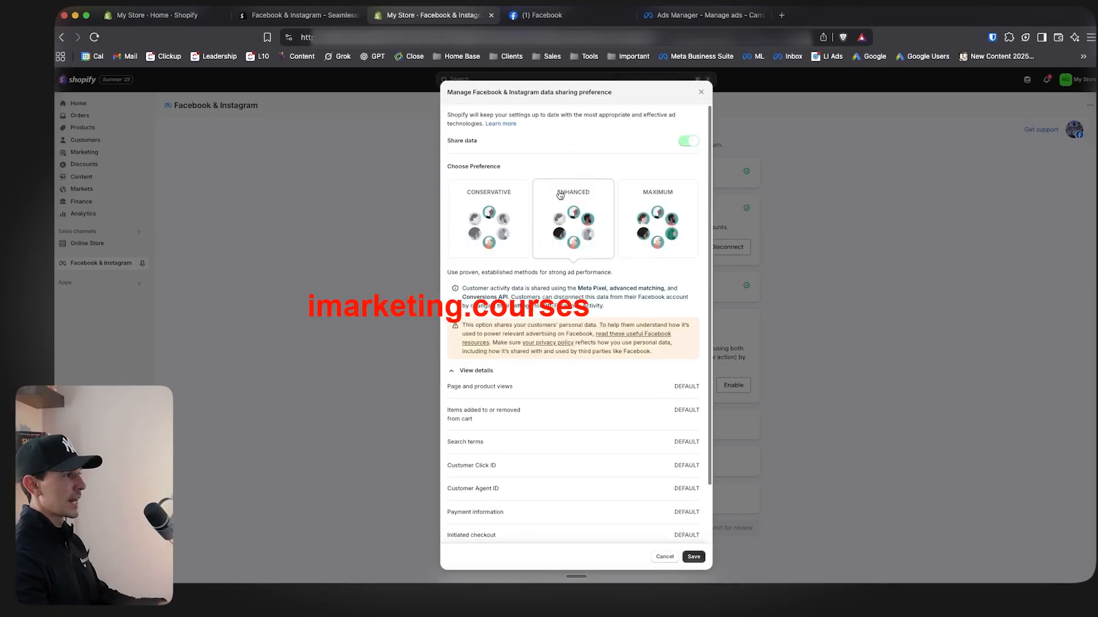
# - Set the data sharing preference to Maximum and save it
pyautogui.click(636, 225)
pyautogui.scroll(-4, 665, 326)
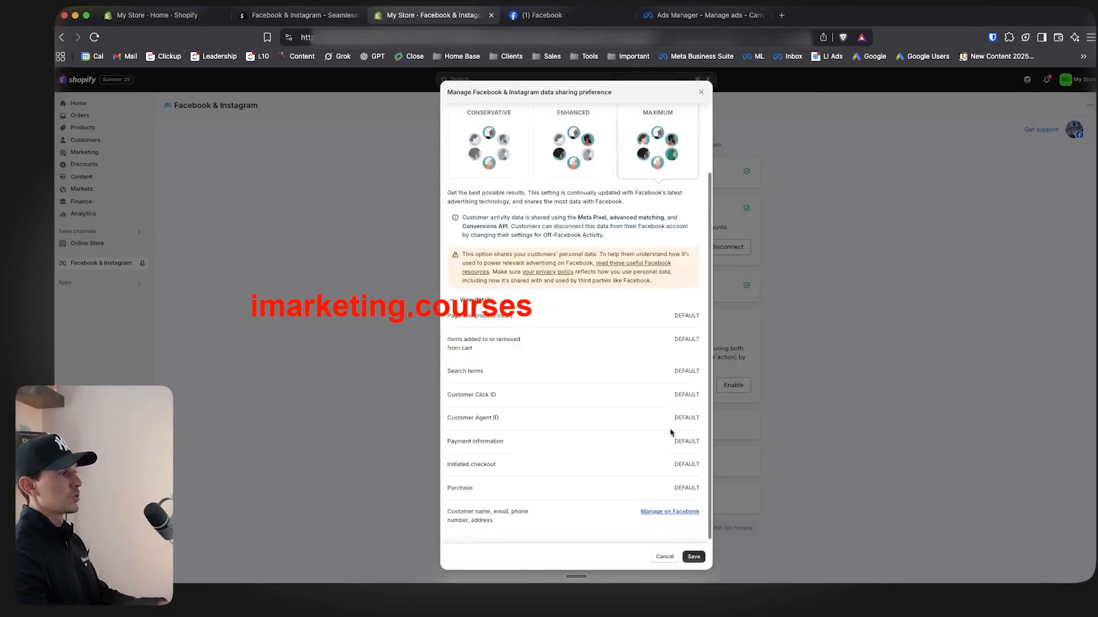
pyautogui.click(693, 557)
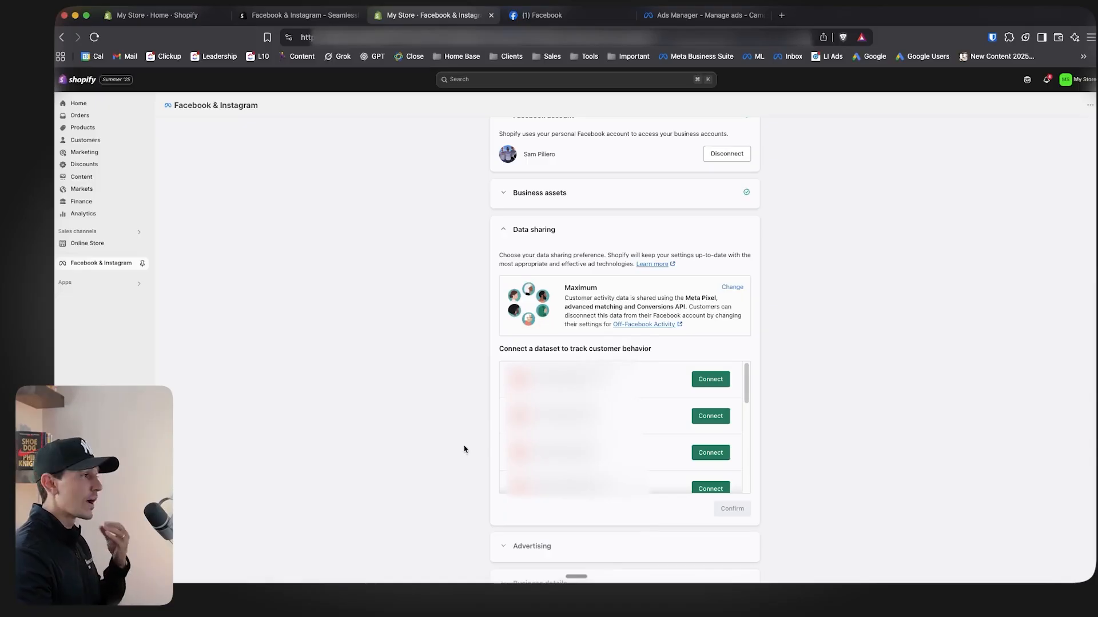
# - Switch to Meta Ads Manager and open the data sources in Events Manager
pyautogui.click(681, 19)
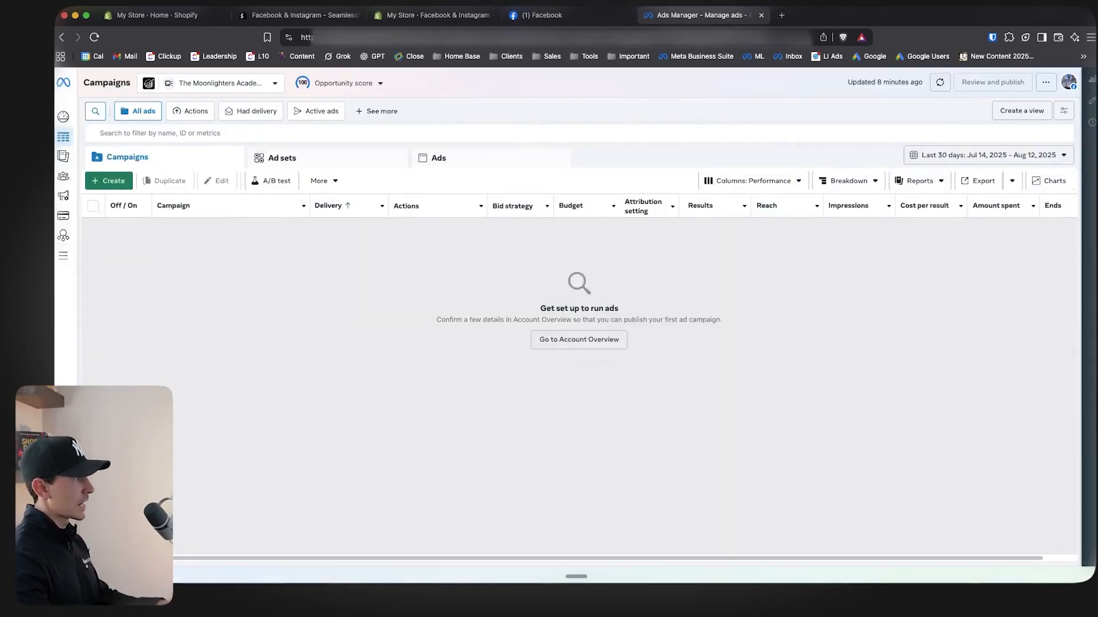
pyautogui.moveTo(65, 238)
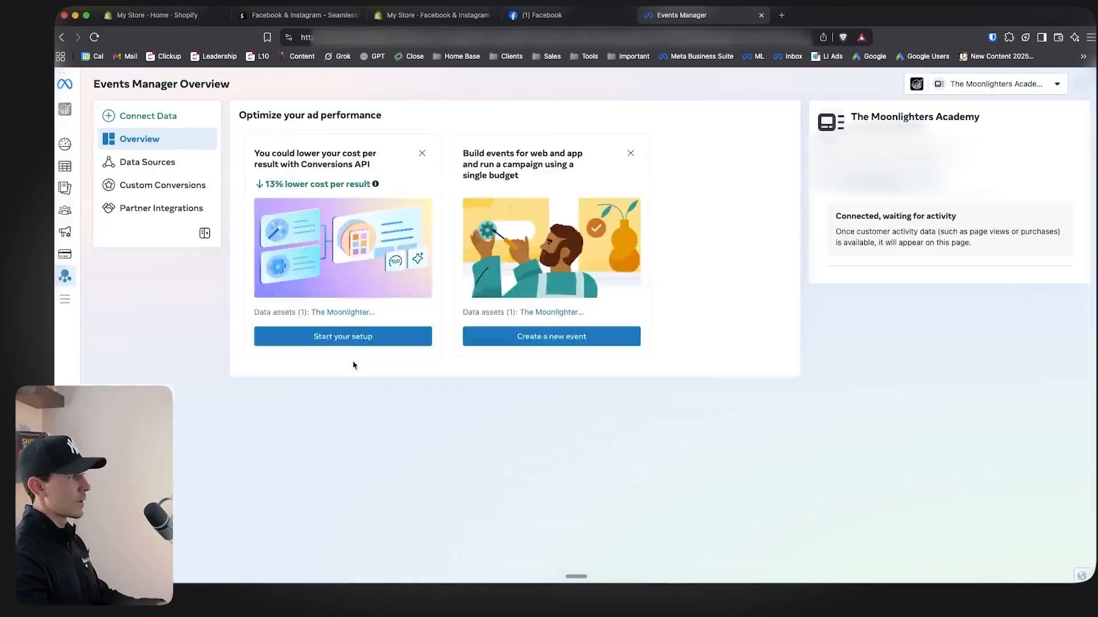
pyautogui.click(147, 163)
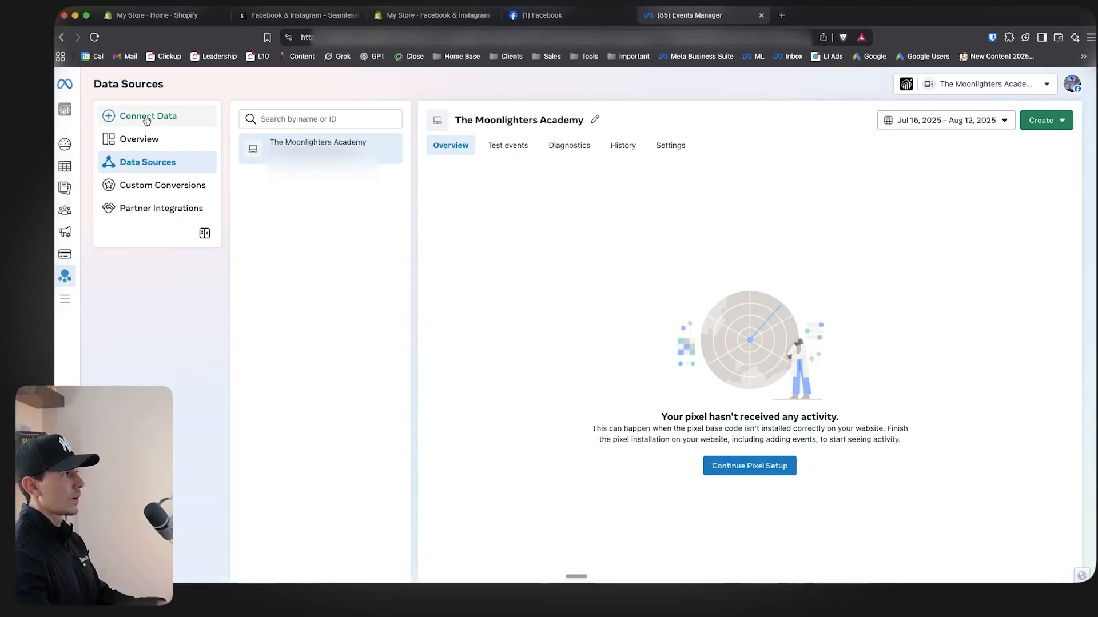
# - Start connecting a new Web data source and choose to create a new dataset for it
pyautogui.click(178, 127)
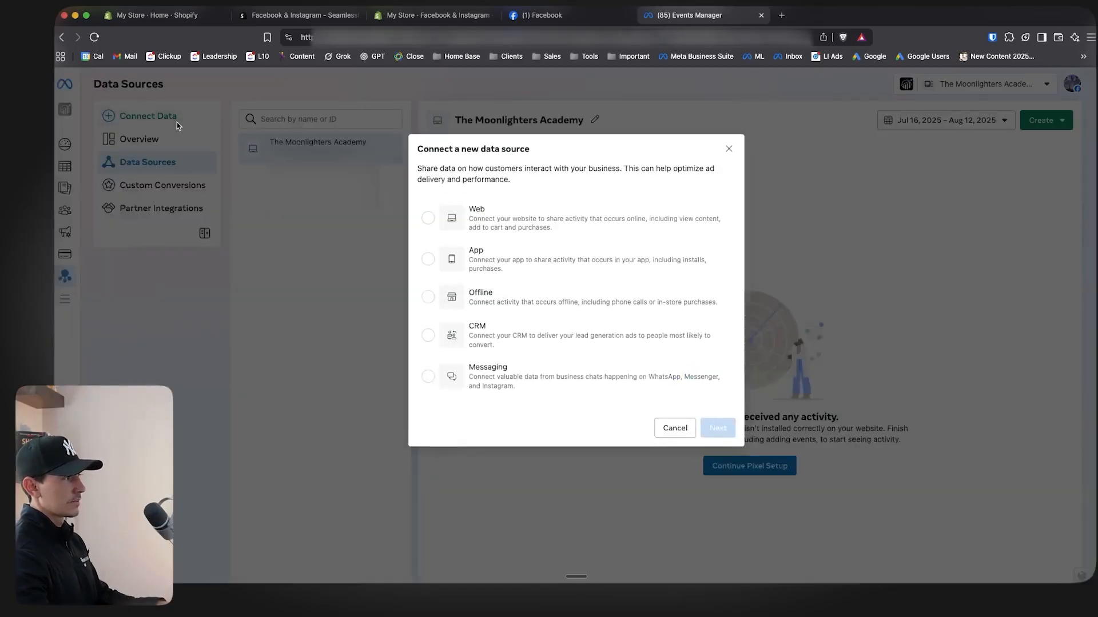
pyautogui.click(500, 220)
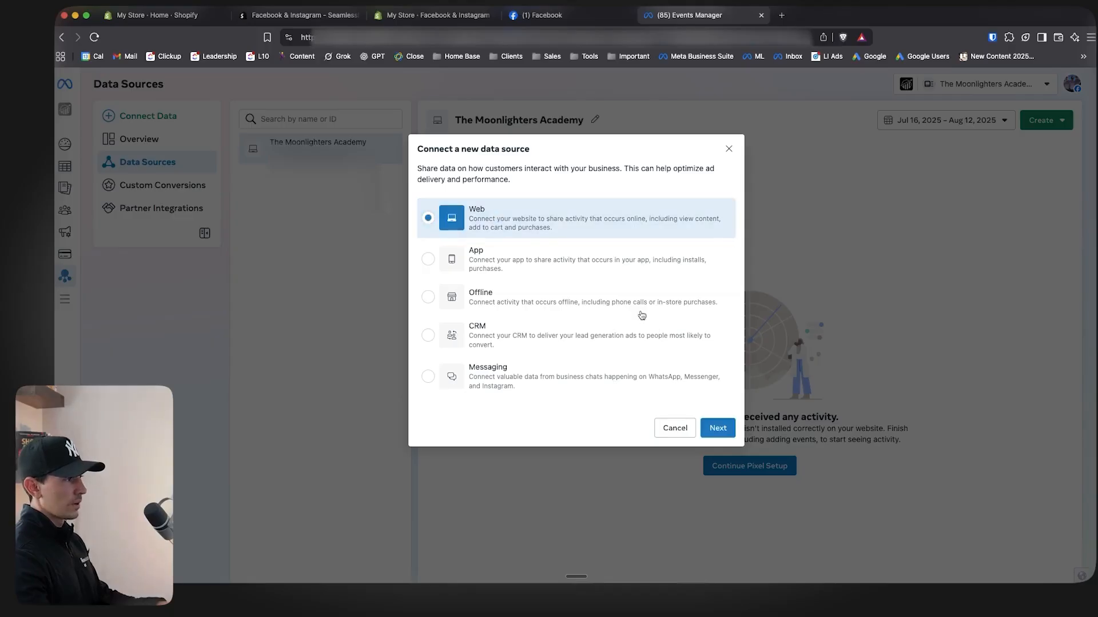
pyautogui.click(718, 431)
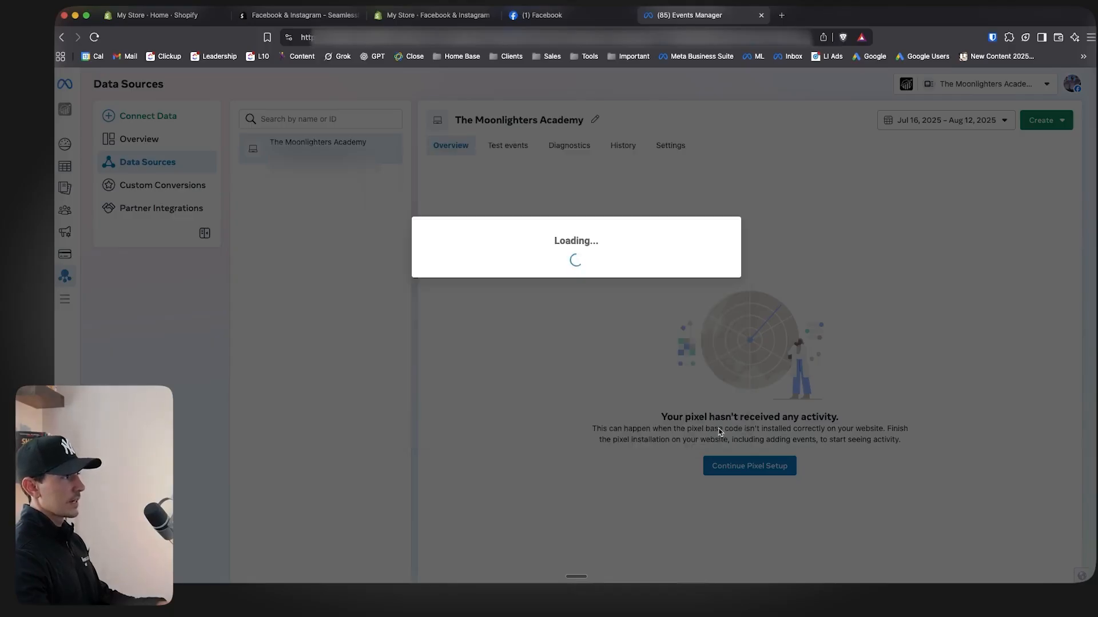
pyautogui.click(670, 269)
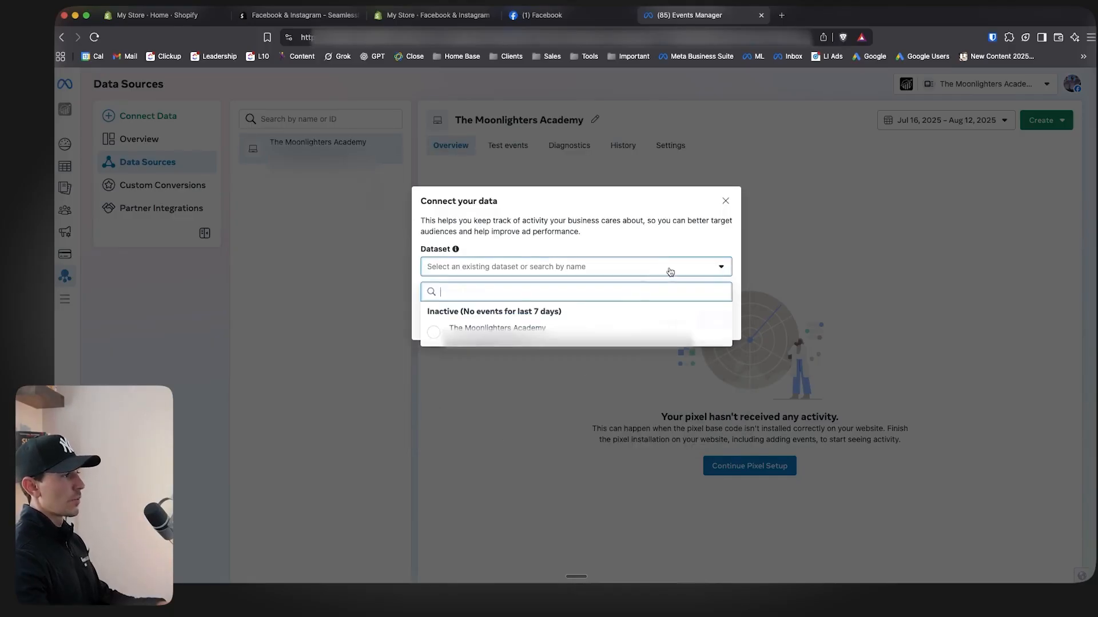
pyautogui.click(532, 268)
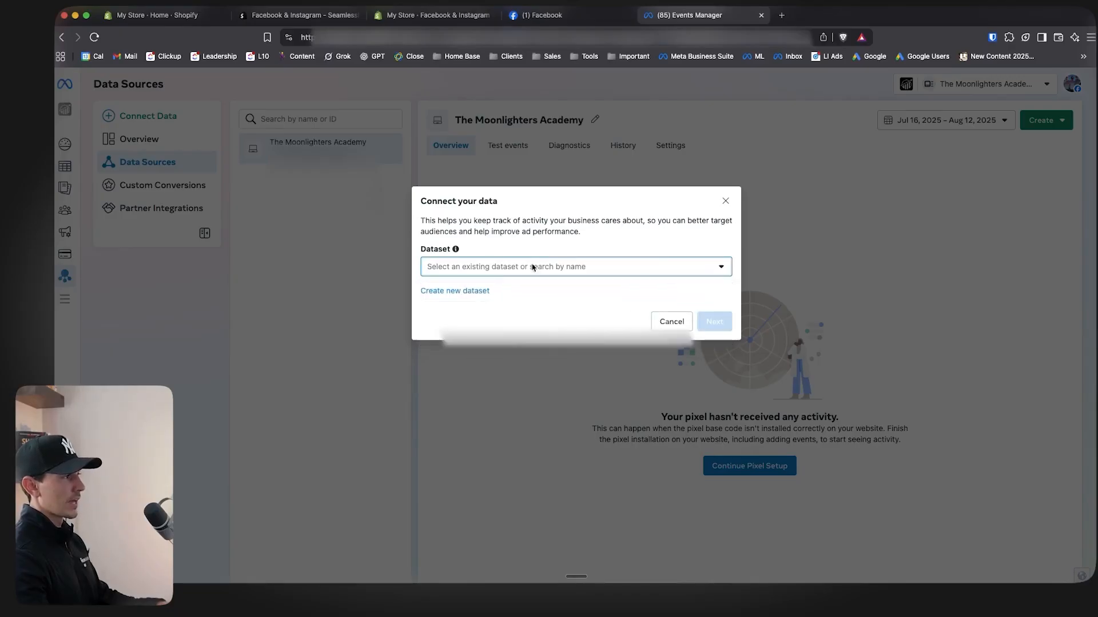
pyautogui.click(448, 291)
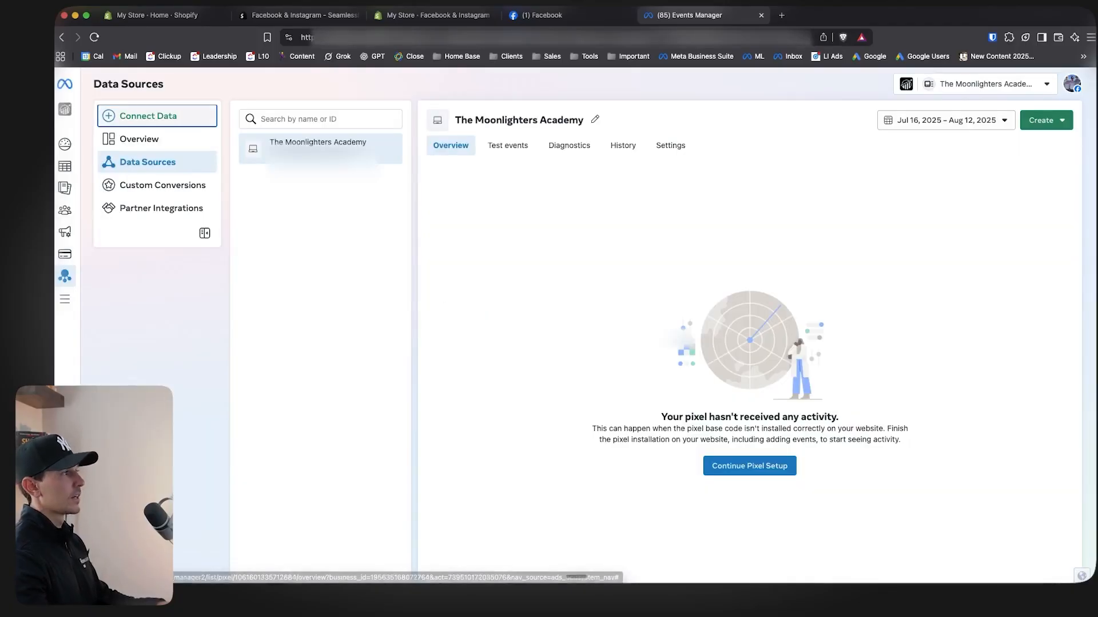
# - Switch back to the Facebook & Instagram setup in Shopify and connect the first listed dataset to track customer behavior
pyautogui.click(454, 23)
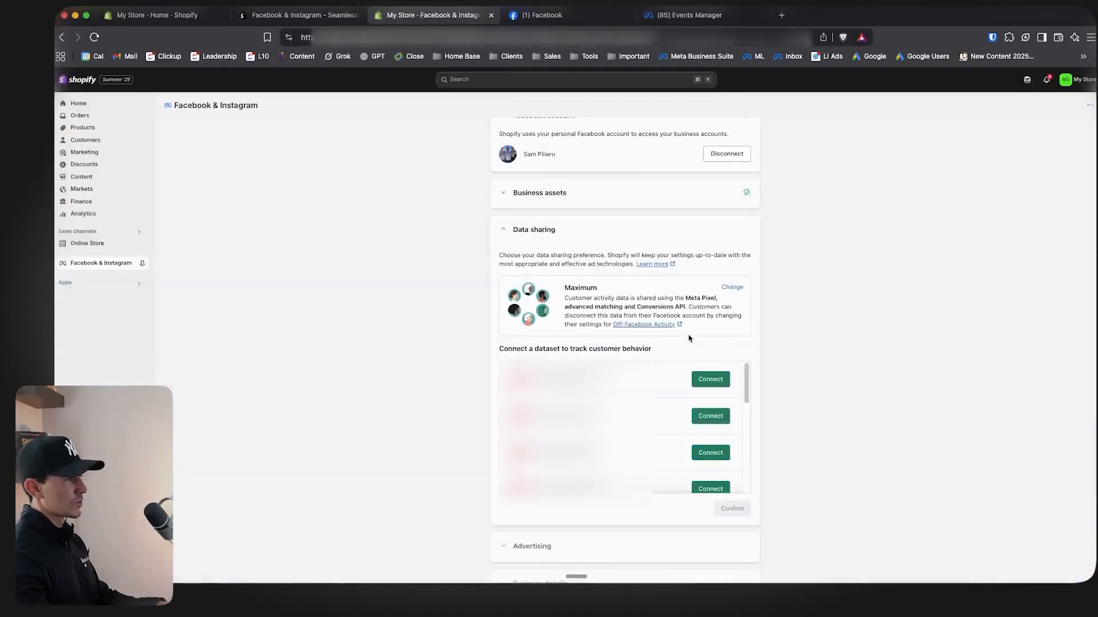
pyautogui.click(706, 380)
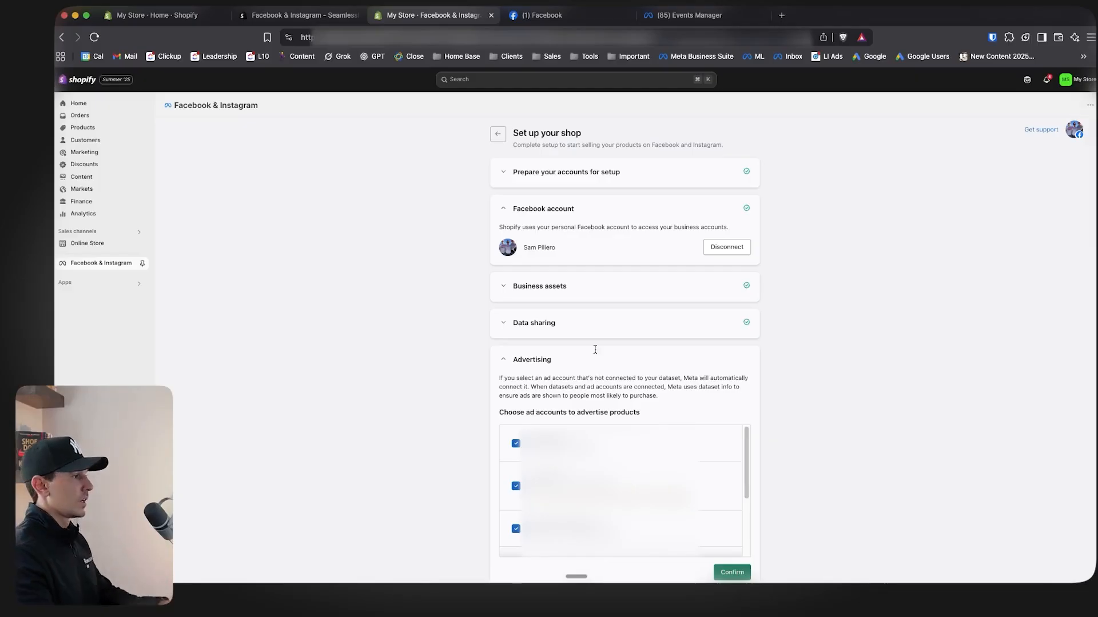
# - Choose The Moonlighters Academy as the ad account for advertising products and confirm the advertising section
pyautogui.scroll(-1, 465, 412)
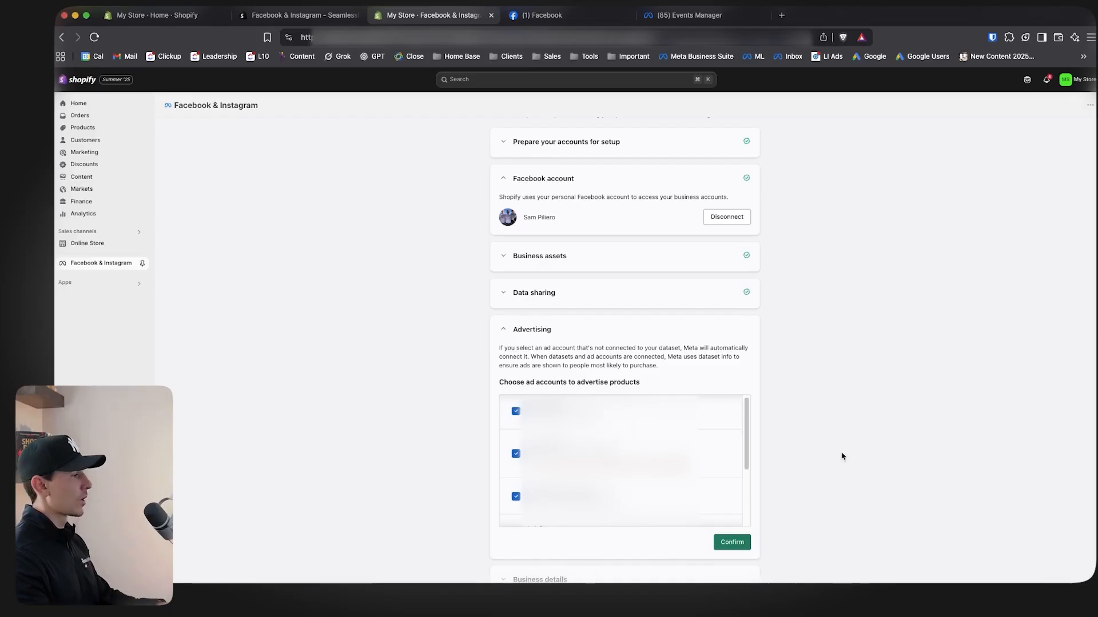
pyautogui.scroll(-6, 514, 410)
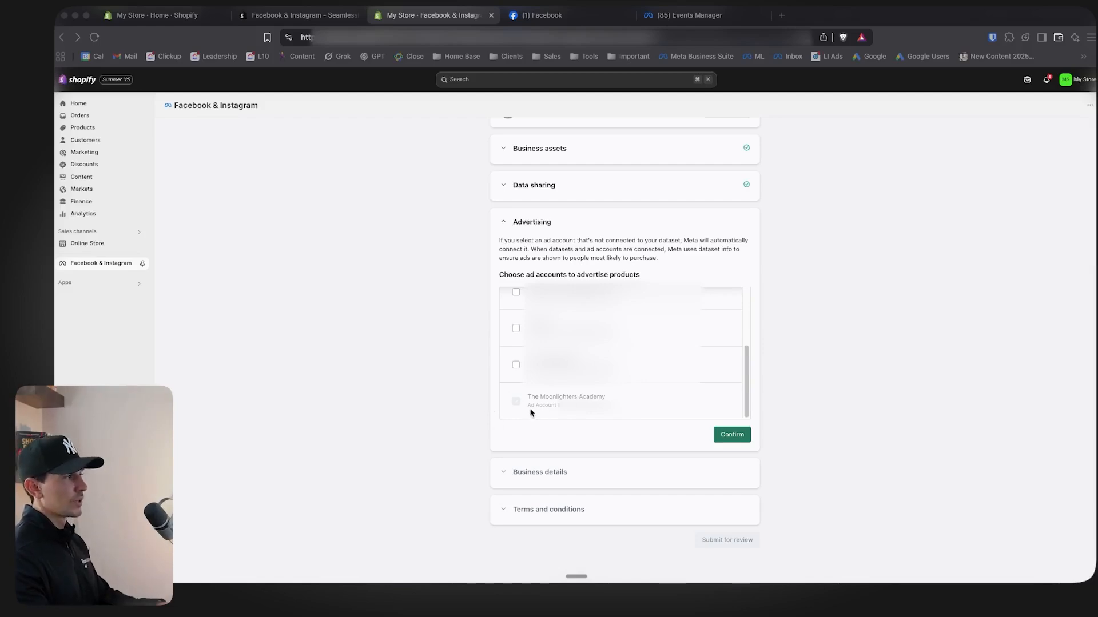
pyautogui.click(517, 368)
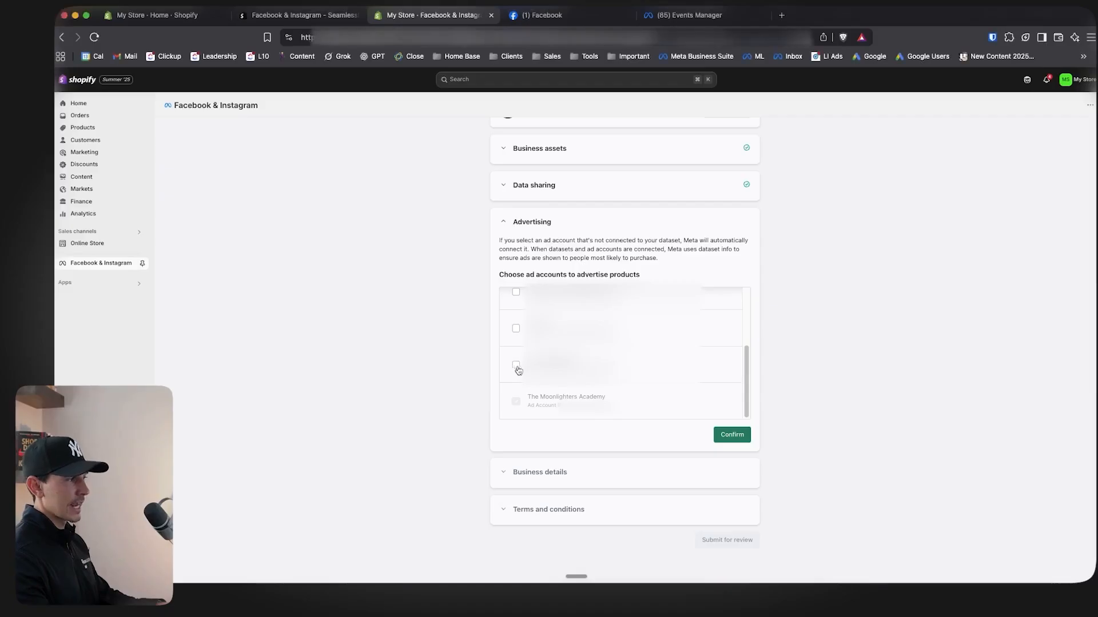
pyautogui.click(516, 368)
pyautogui.click(516, 368)
pyautogui.click(721, 434)
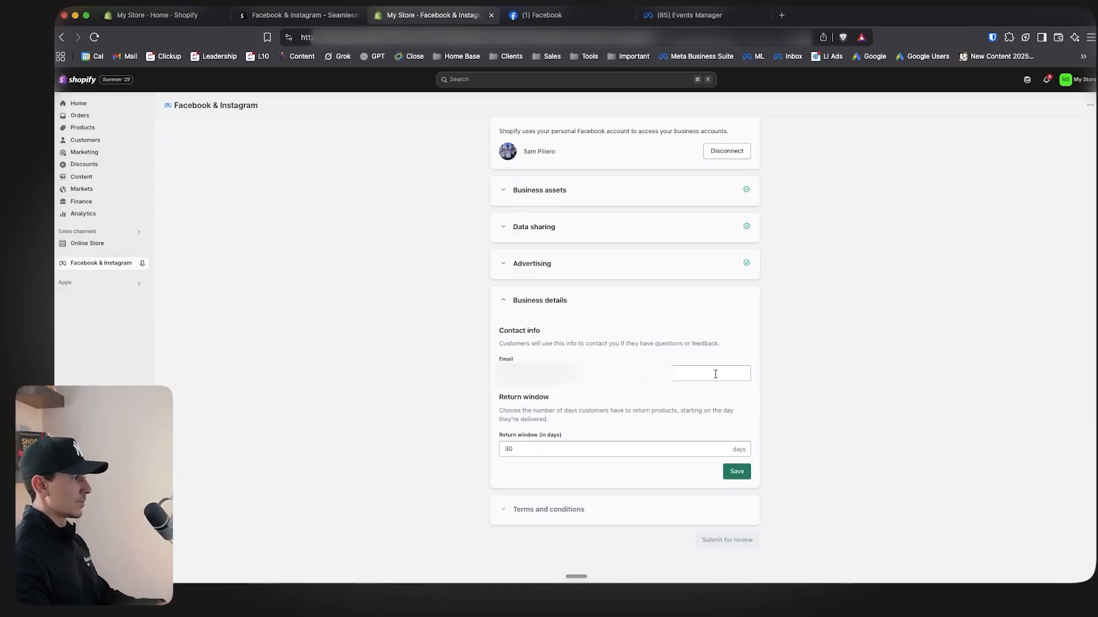
# - Save the business details with the store's contact email and a return window of 30 days
pyautogui.click(687, 375)
pyautogui.click(396, 373)
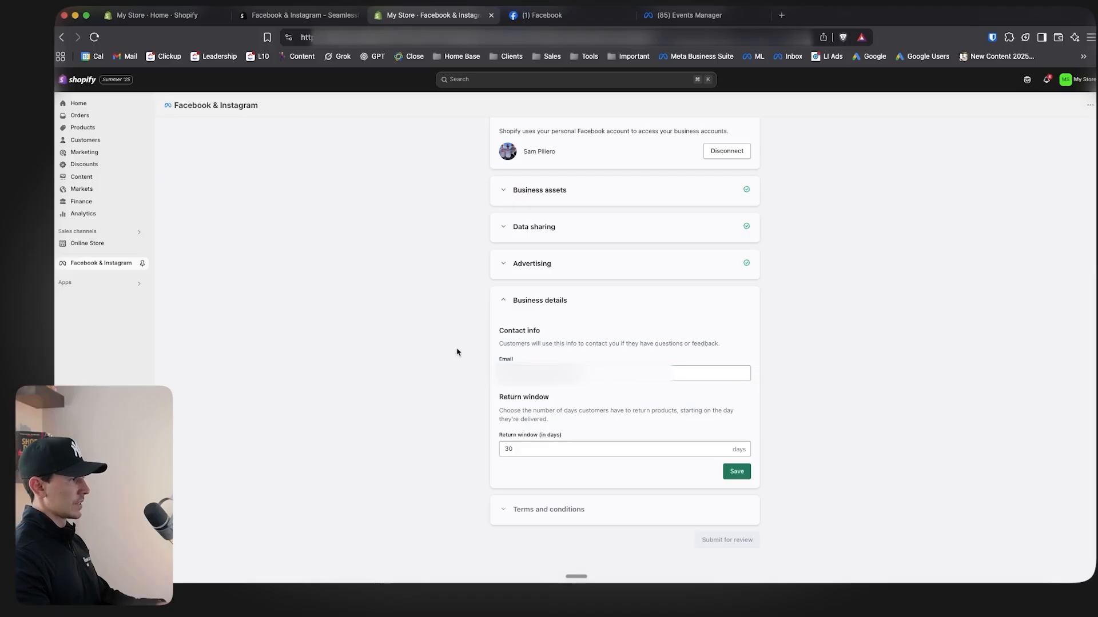
pyautogui.click(522, 453)
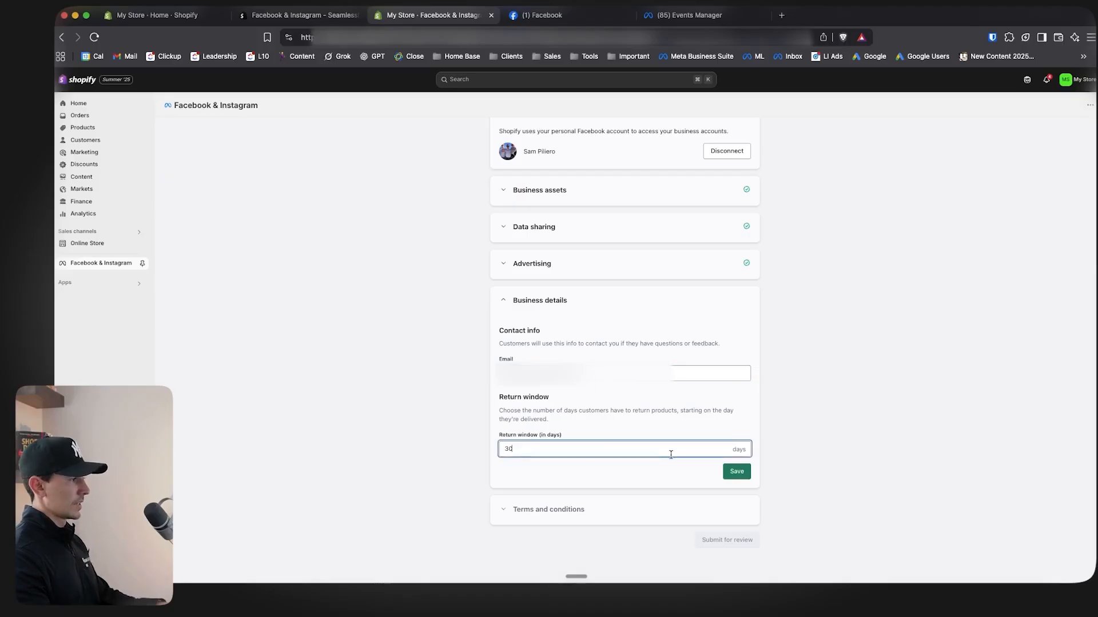
pyautogui.click(736, 471)
# - Agree to Meta's Seller Agreement and submit the shop setup for review
pyautogui.click(503, 478)
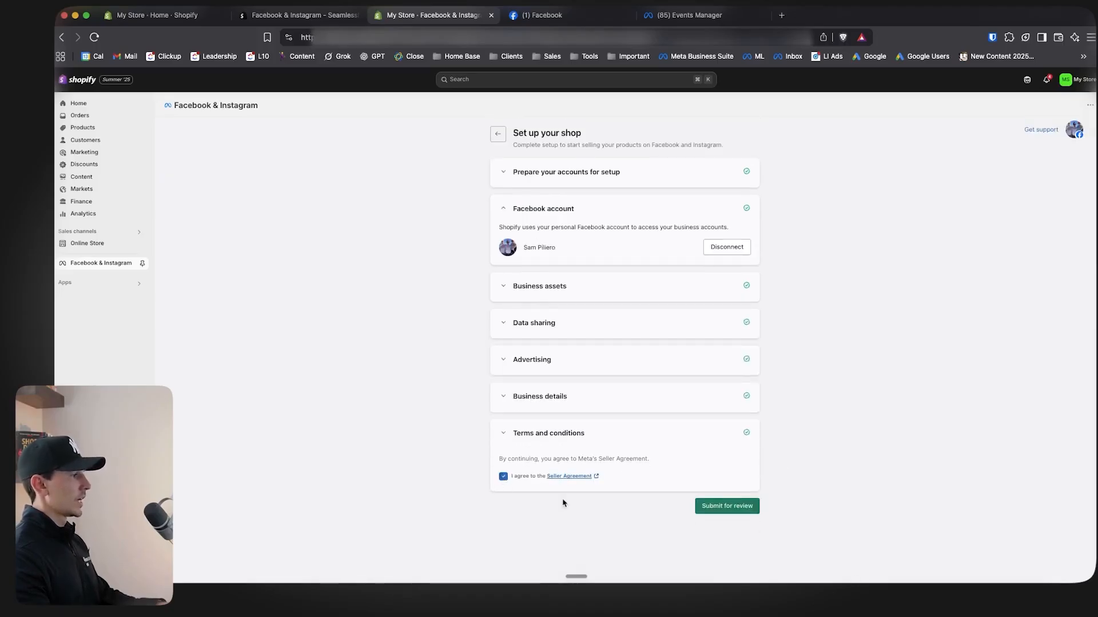
pyautogui.click(502, 433)
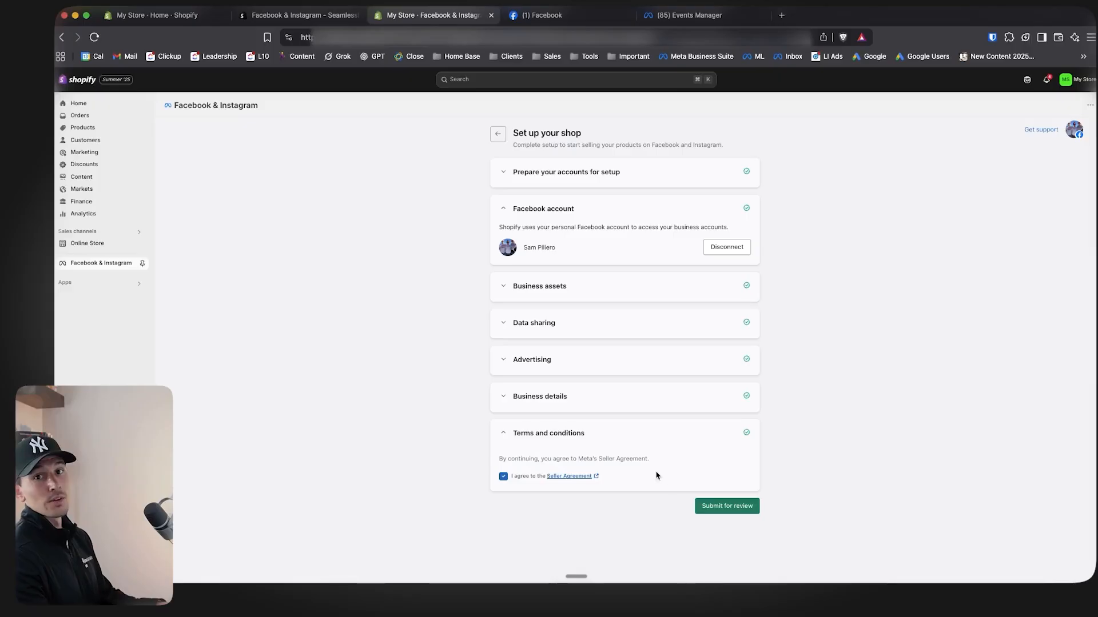
pyautogui.click(717, 506)
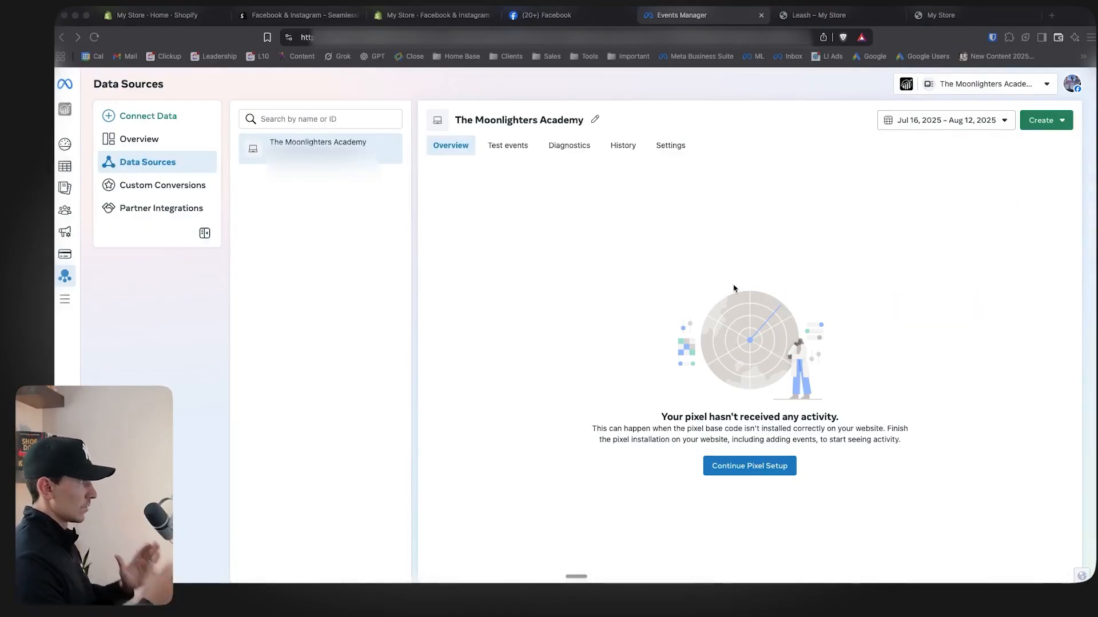
# - Check the shop's review progress in Shopify, and return to Events Manager with the Facebook tab closed
pyautogui.click(407, 17)
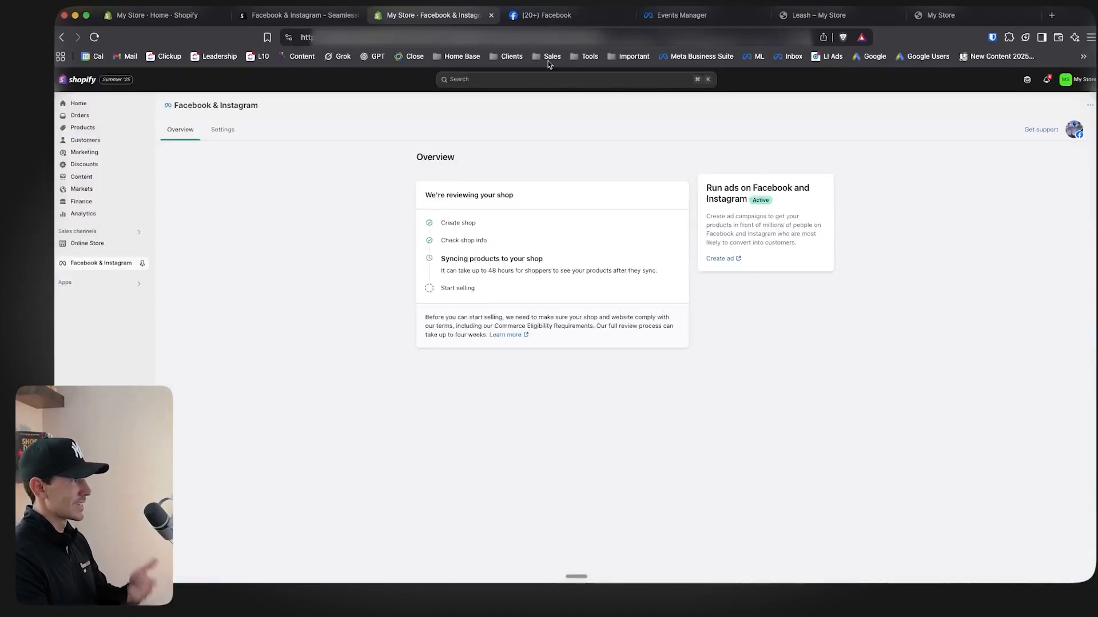
pyautogui.click(546, 16)
pyautogui.click(680, 16)
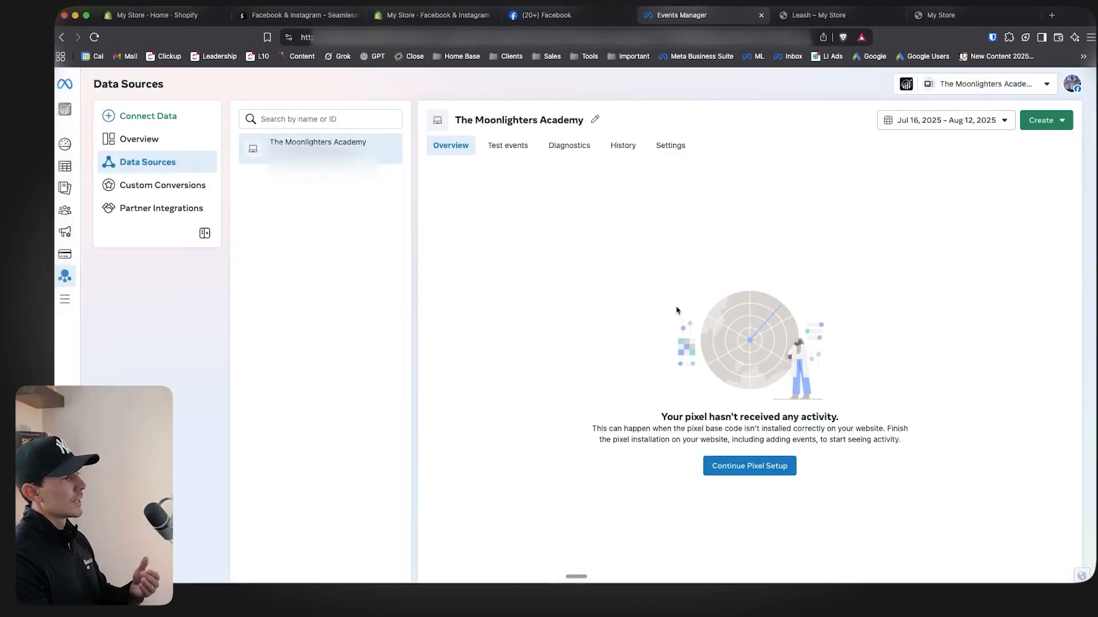
pyautogui.click(627, 15)
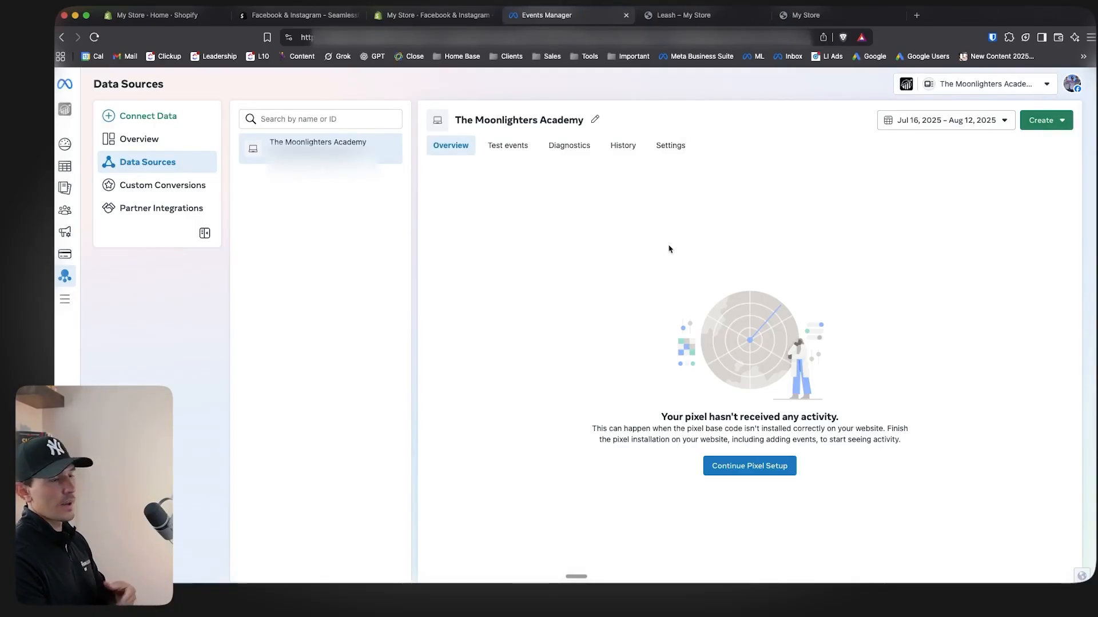
pyautogui.click(527, 153)
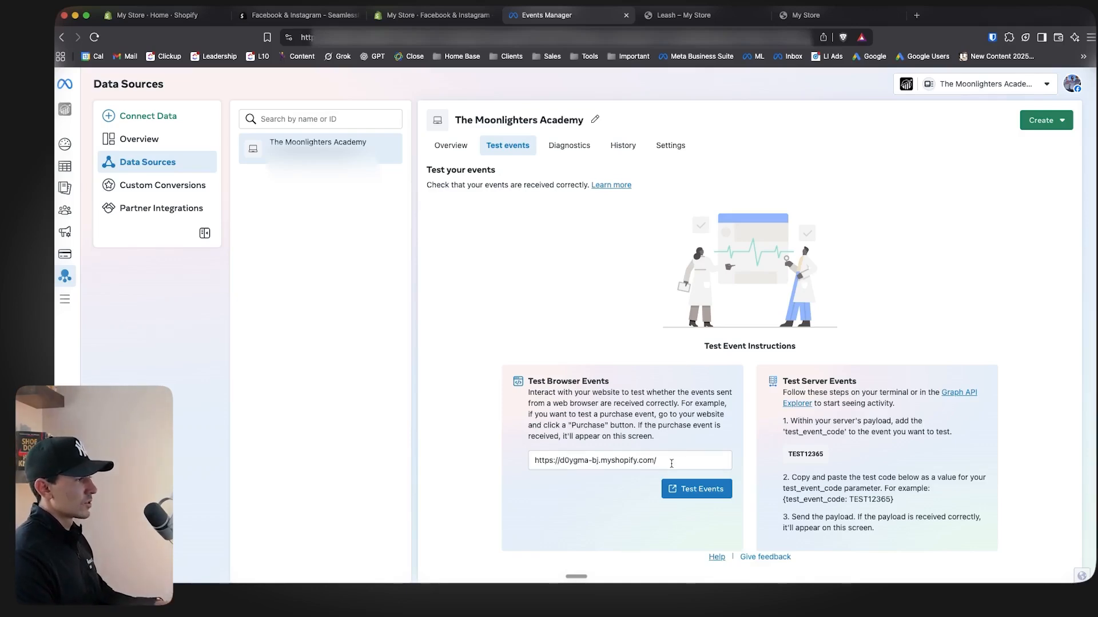
pyautogui.moveTo(672, 464); pyautogui.dragTo(315, 447)
pyautogui.click(486, 480)
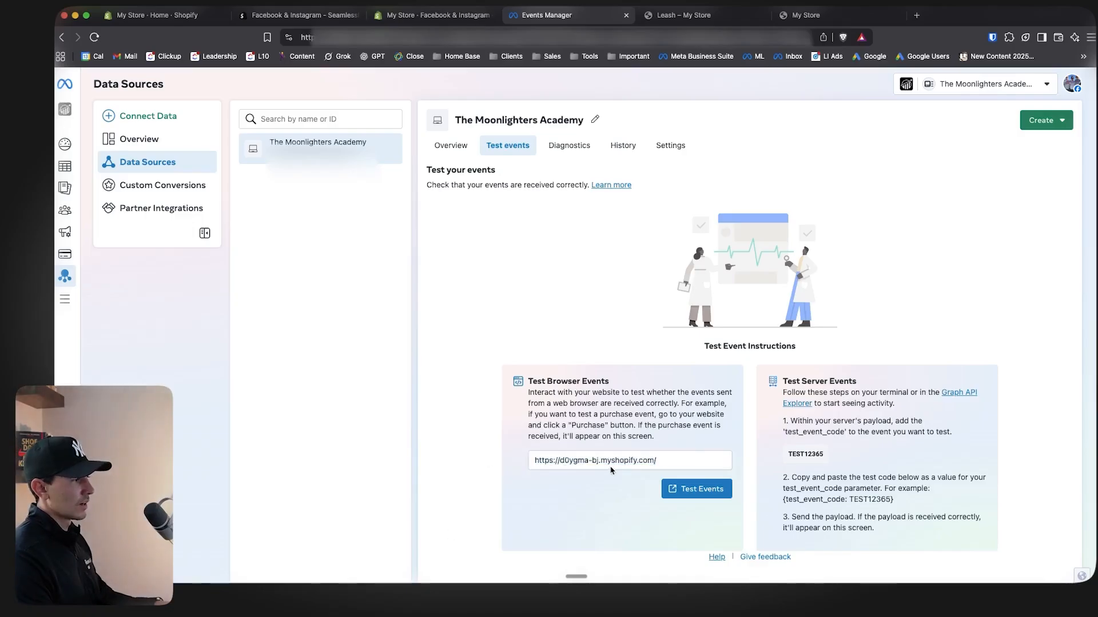
pyautogui.moveTo(601, 463); pyautogui.dragTo(658, 461)
pyautogui.click(499, 459)
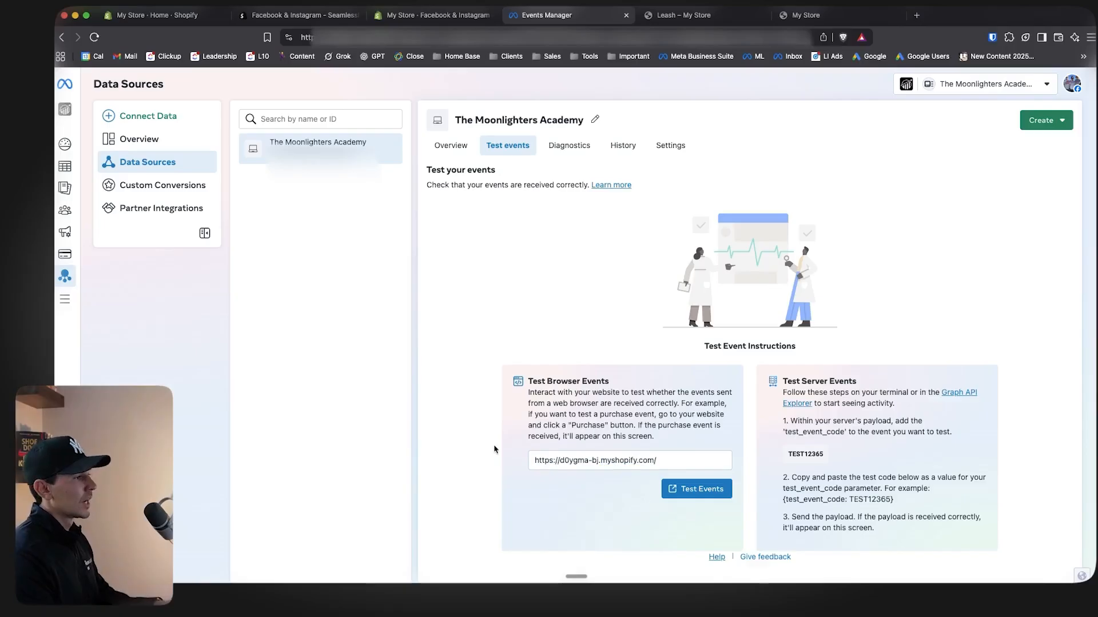
pyautogui.click(690, 491)
# - Browse the storefront's products and add the Stretch Machine and the Leash to the cart to trigger test events
pyautogui.scroll(-4, 924, 396)
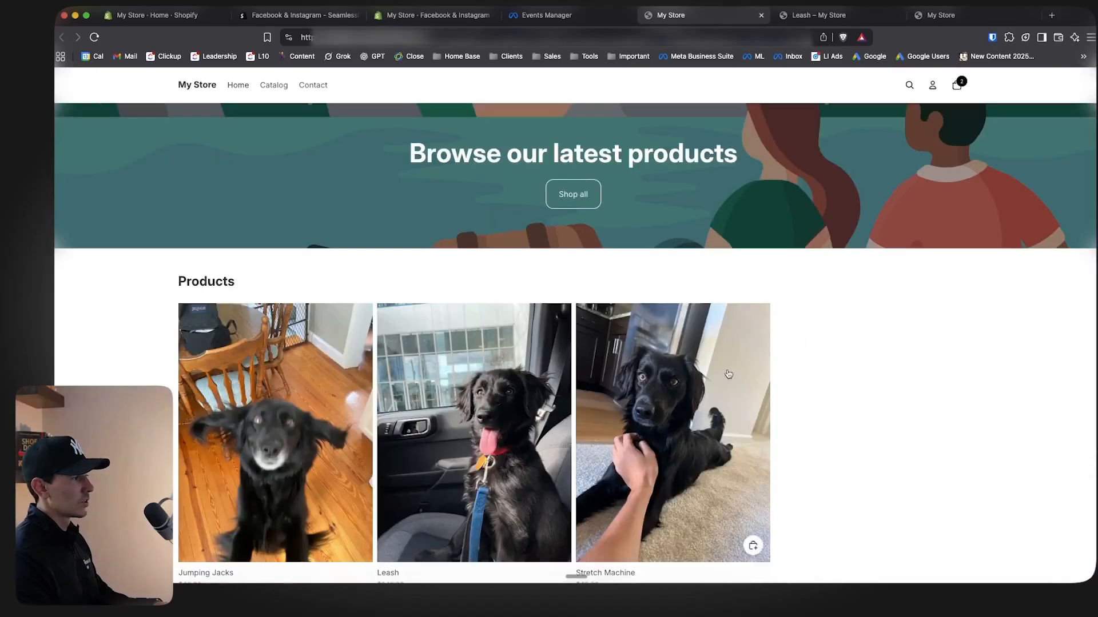
pyautogui.scroll(-1, 732, 383)
pyautogui.scroll(-1, 892, 435)
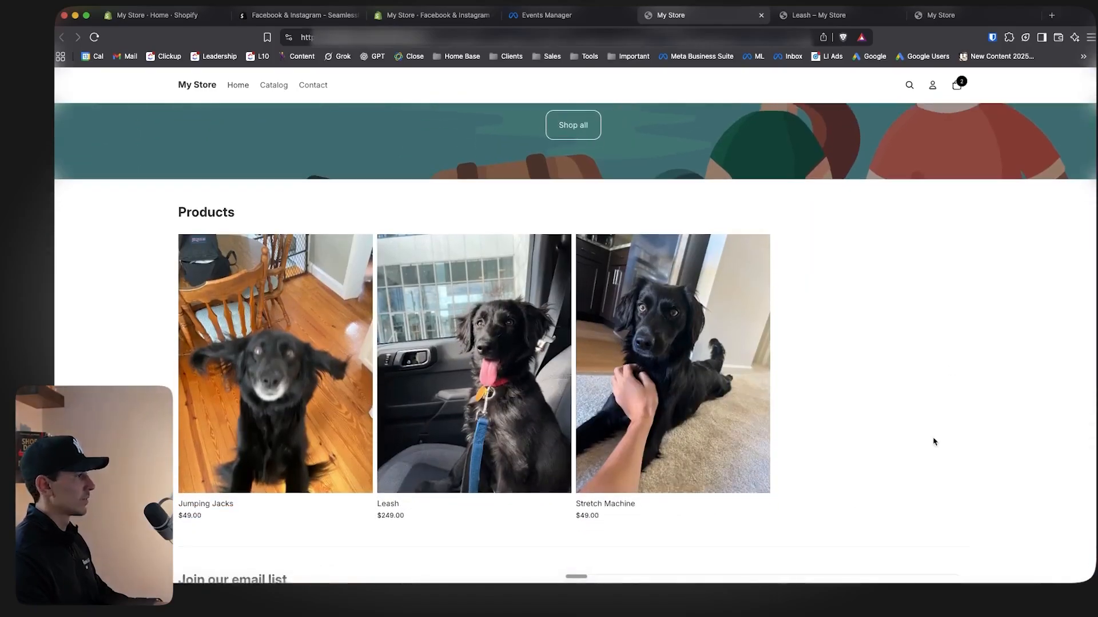
pyautogui.scroll(-3, 915, 413)
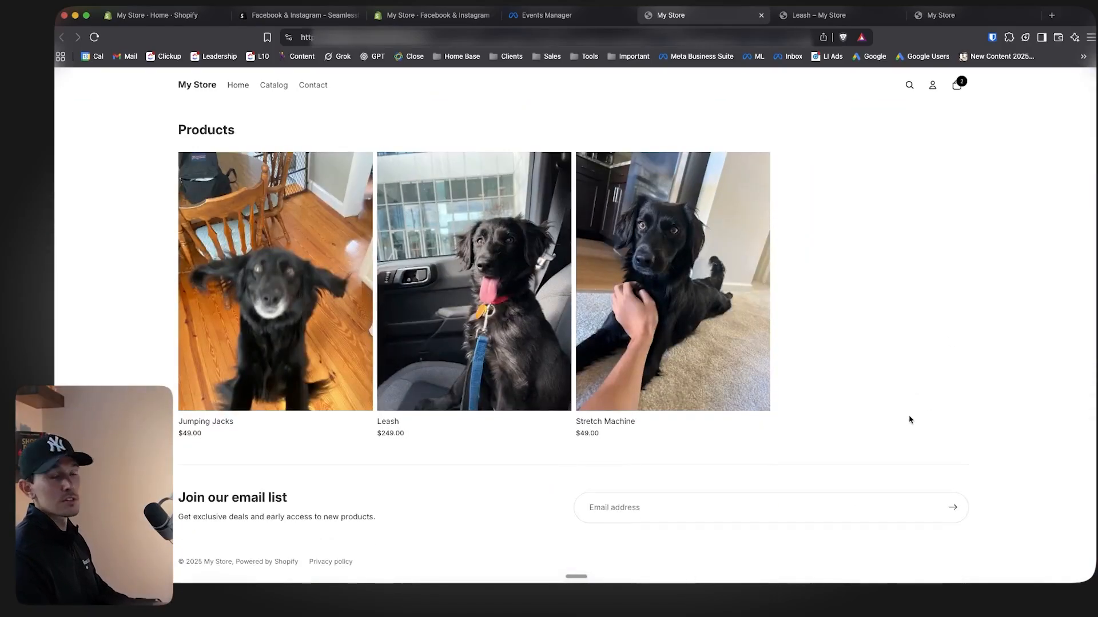
pyautogui.scroll(4, 852, 434)
pyautogui.scroll(-4, 851, 436)
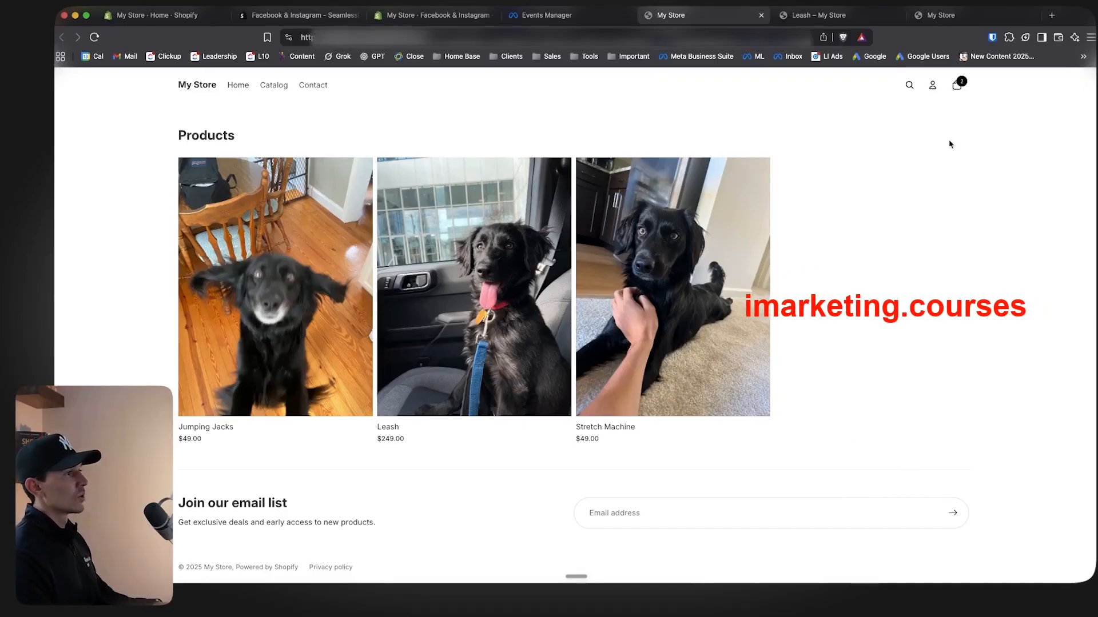
pyautogui.click(752, 404)
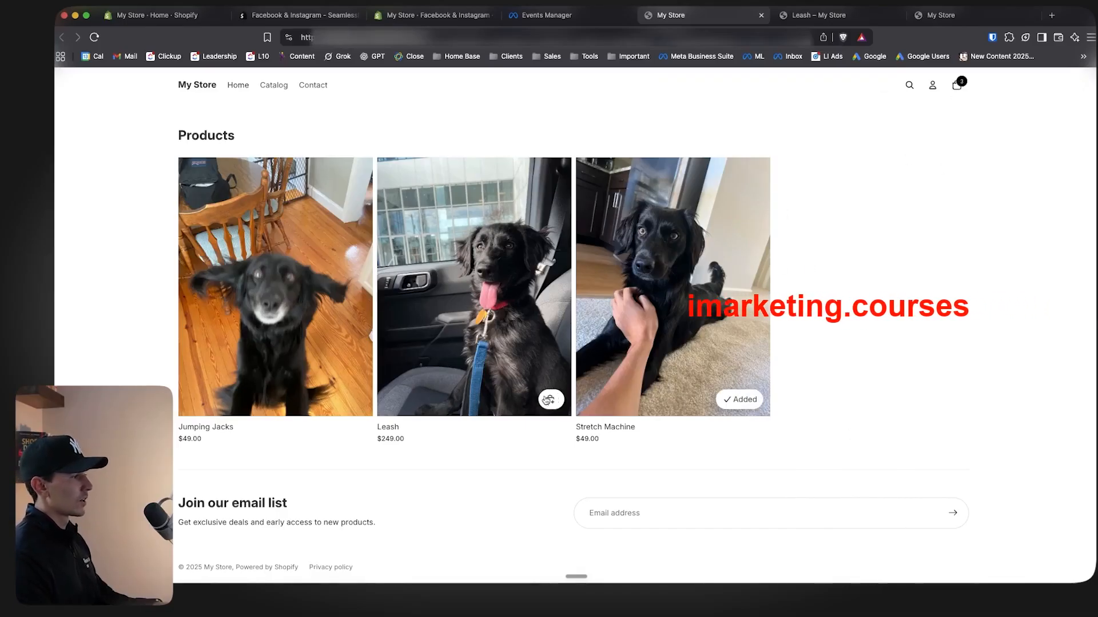
pyautogui.click(546, 400)
# - Check the dataset's test events and troubleshooting tips in Events Manager, and go back to the shop overview in Shopify
pyautogui.click(566, 15)
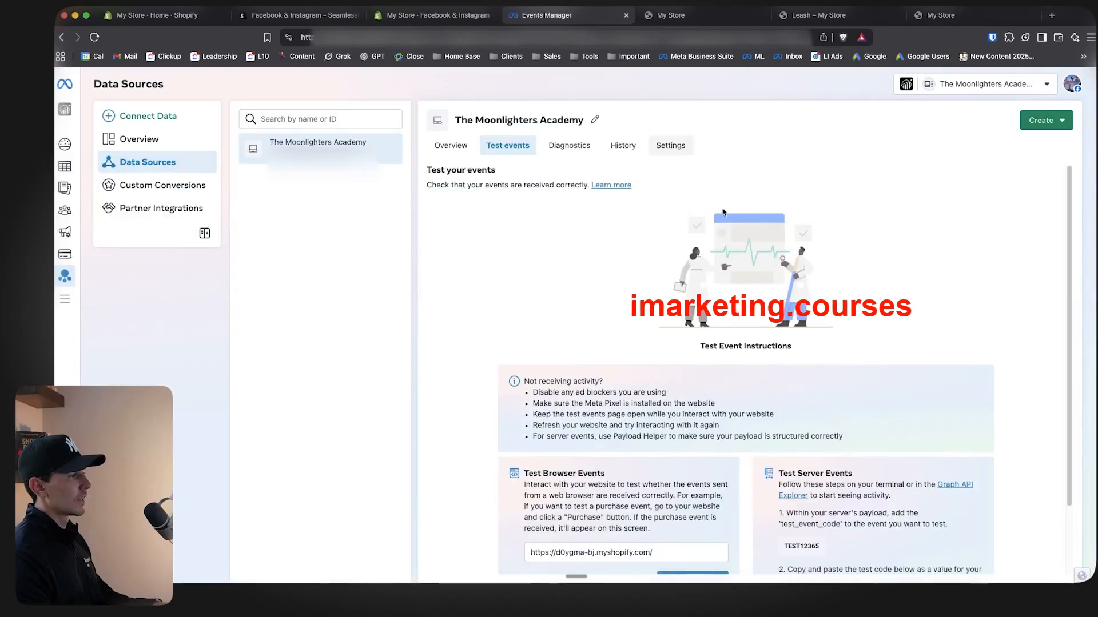
pyautogui.scroll(-2, 623, 164)
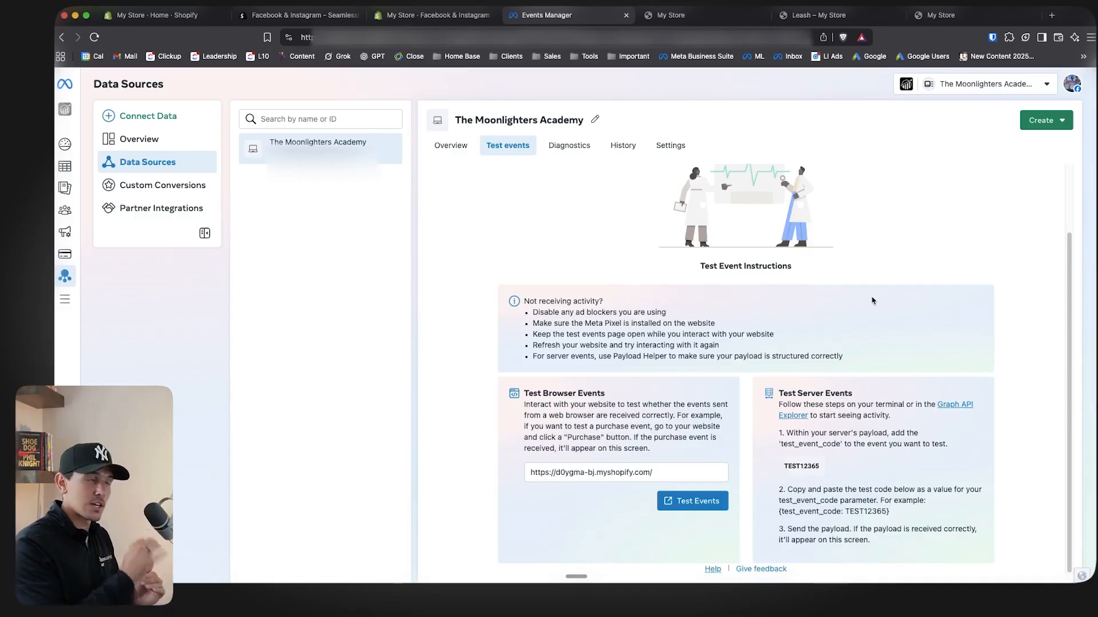
pyautogui.click(435, 15)
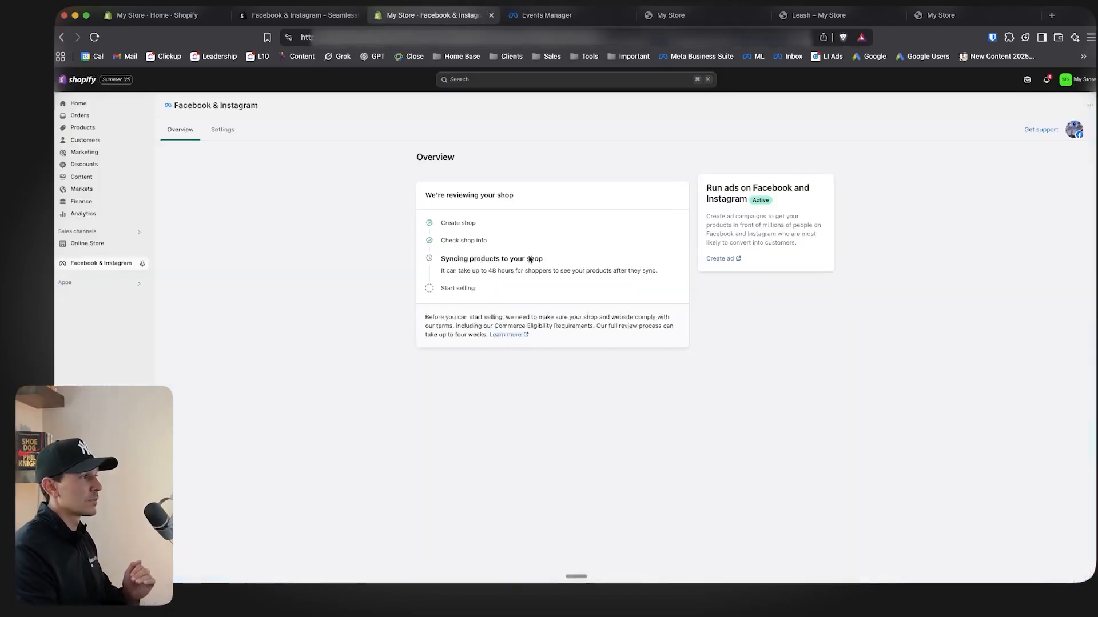